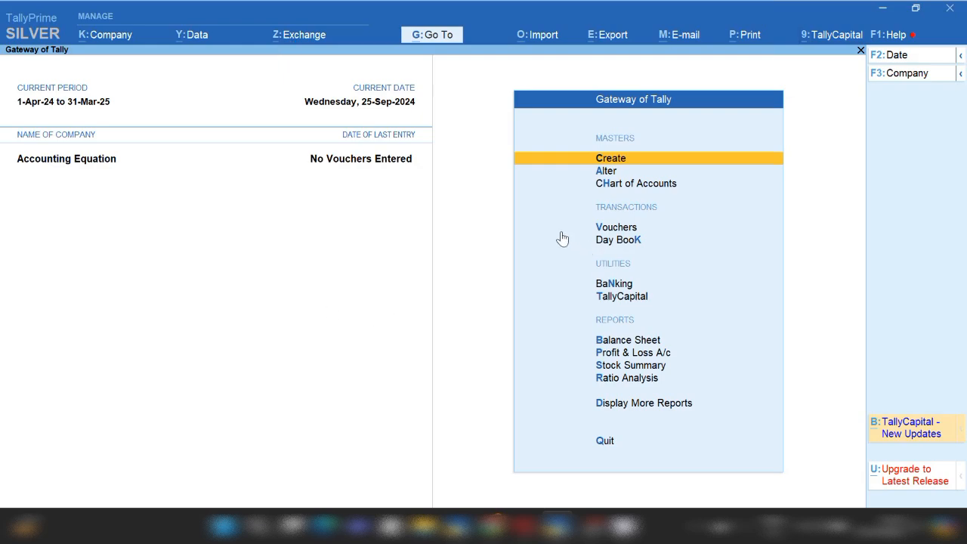
Start a new journal voucher and set its date to 3-Oct-24.
key(v)
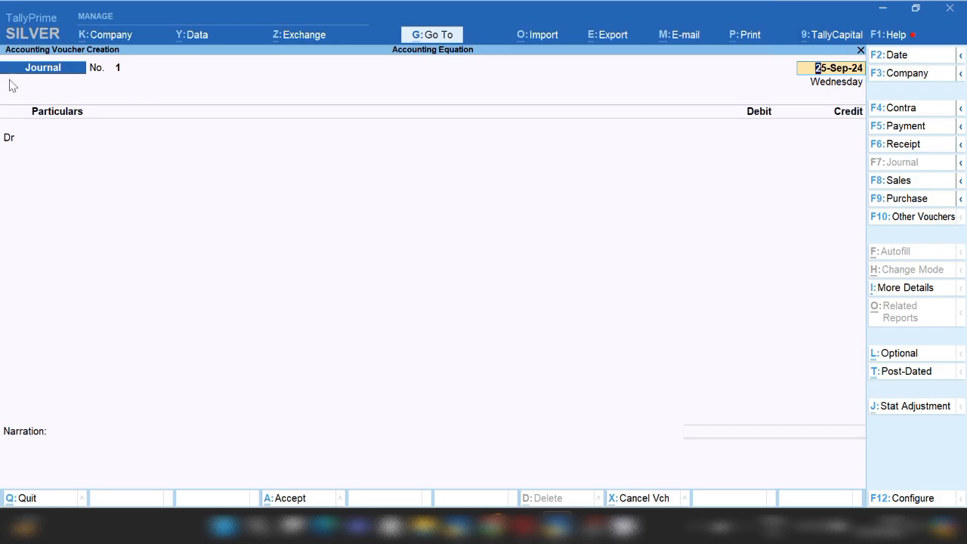
key(F2)
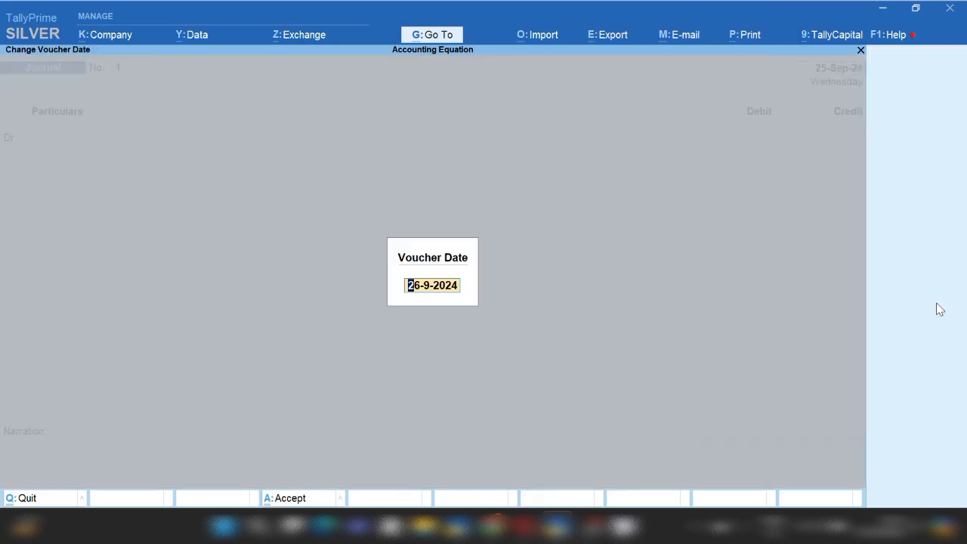
text(3.10.24)
key(Return)
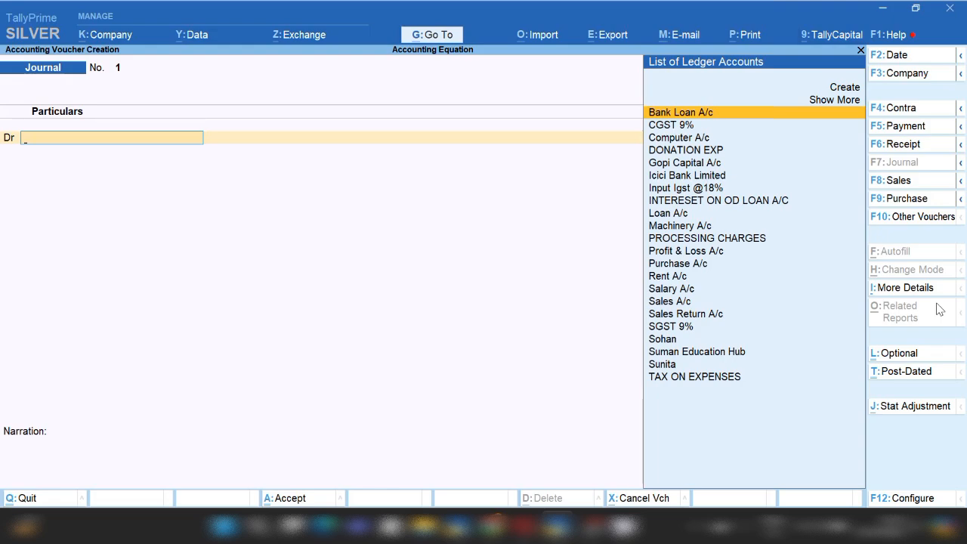
key(alt)
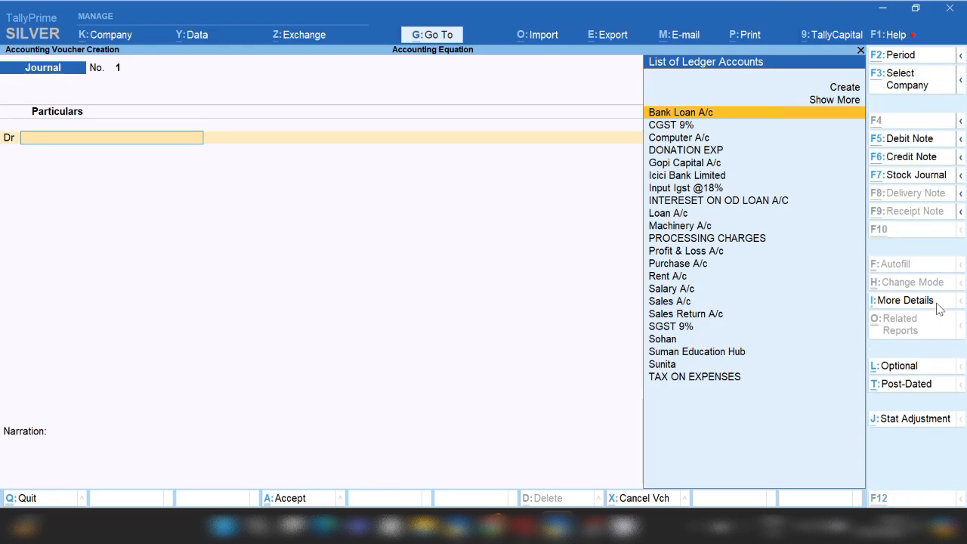
key(alt+c)
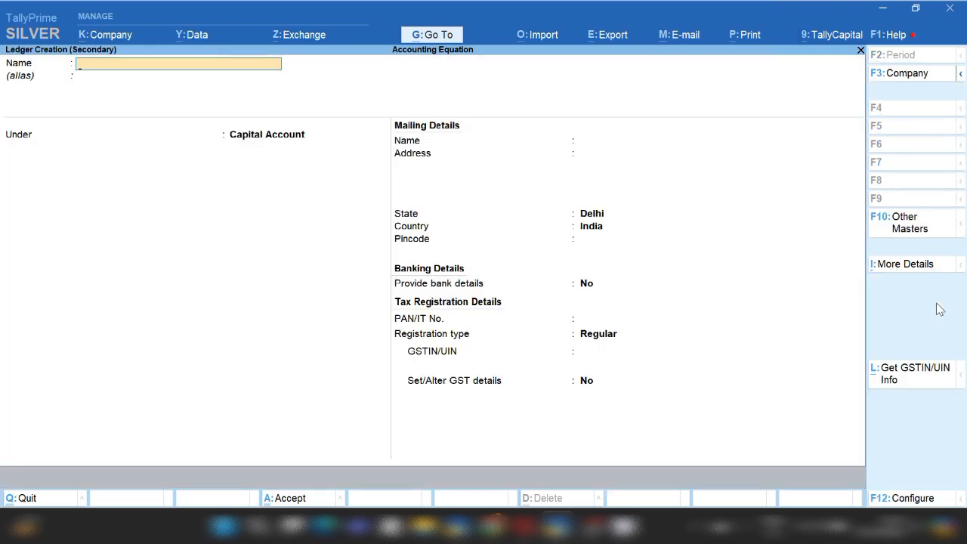
key(Caps_Lock)
text(I)
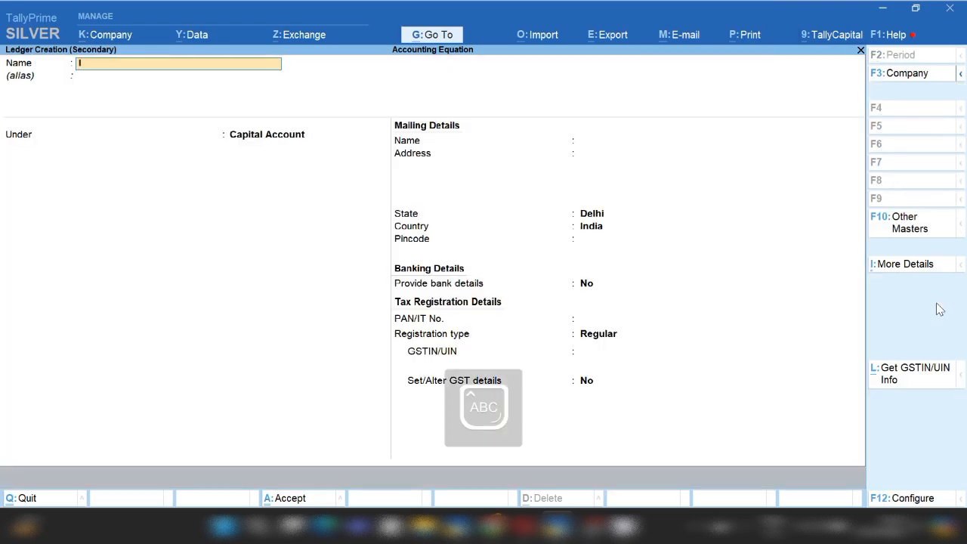
text(NSURANCE EX)
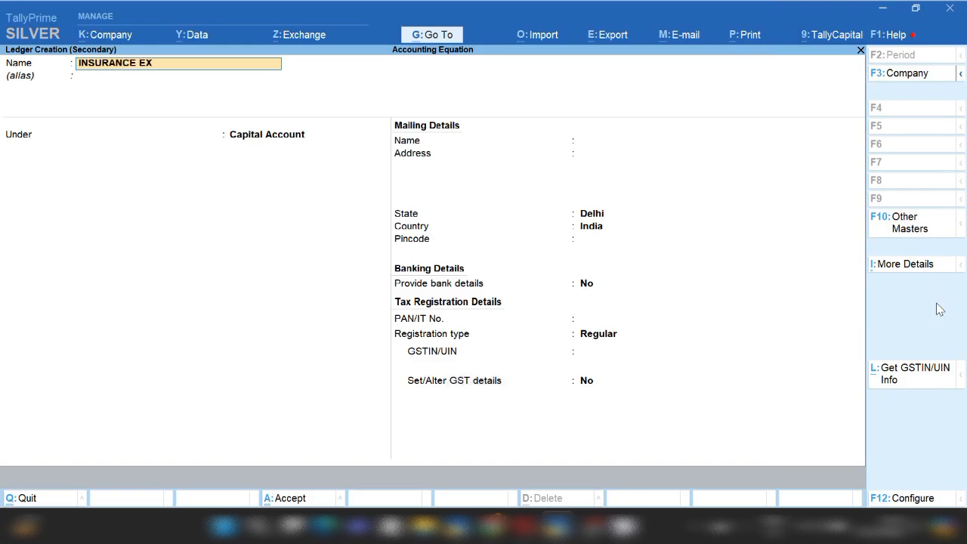
text(P @12%)
key(Return)
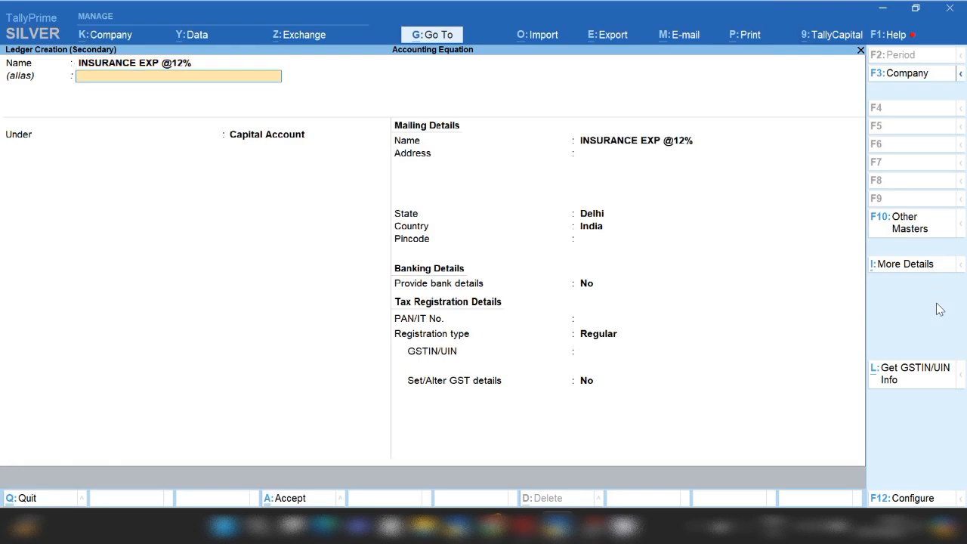
key(Return)
text(INDI)
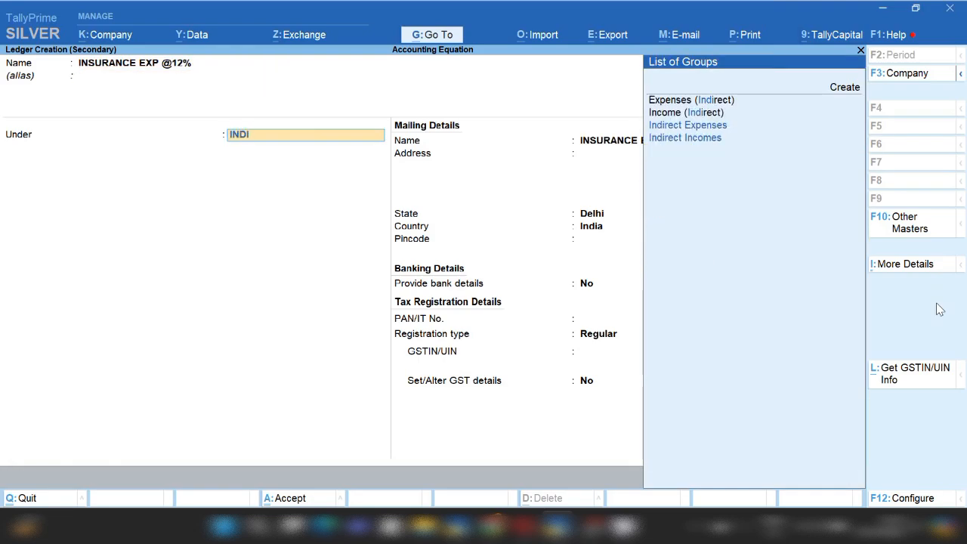
key(Return)
key(Return)
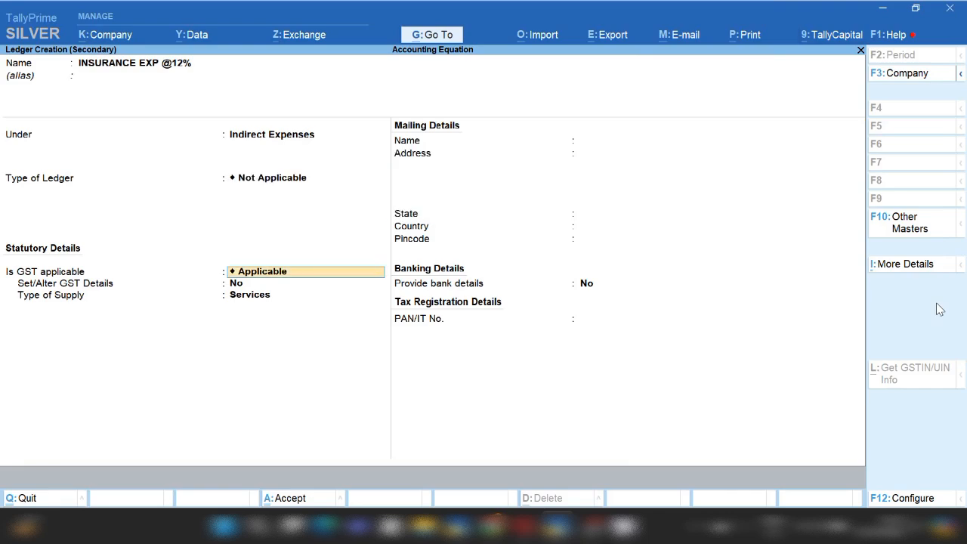
Enable GST details for the 12% insurance ledger, with HSN/SAC 5625 and nature of transaction Not Applicable.
key(Return)
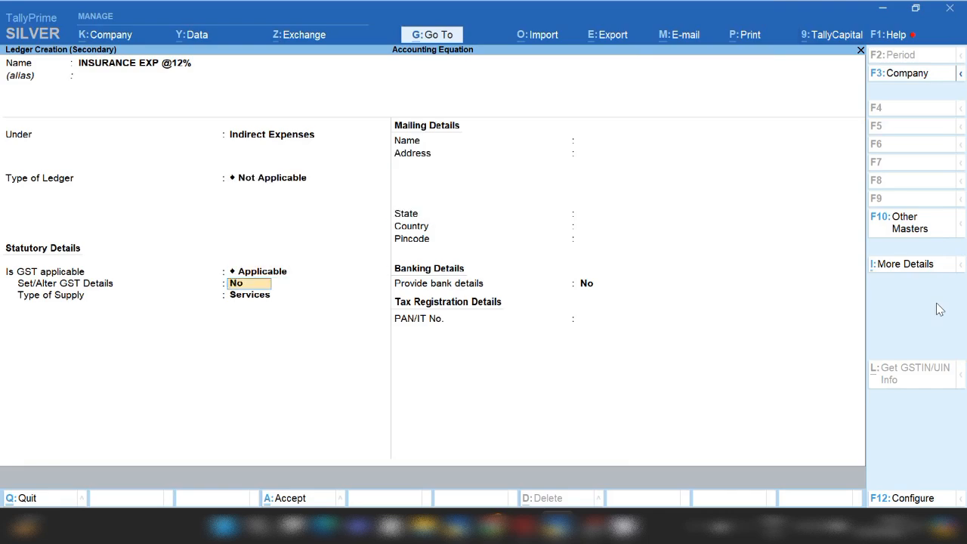
text(y)
key(Return)
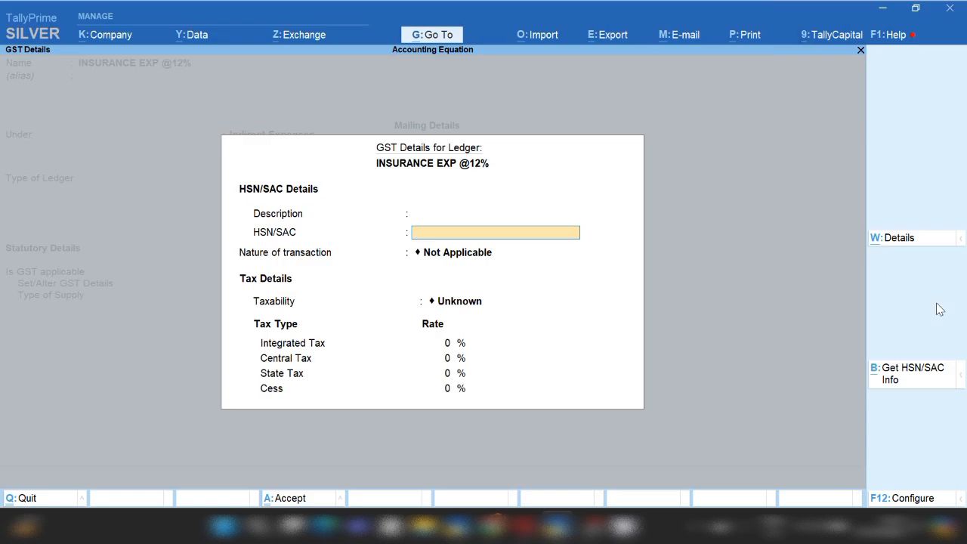
text(5625)
key(Return)
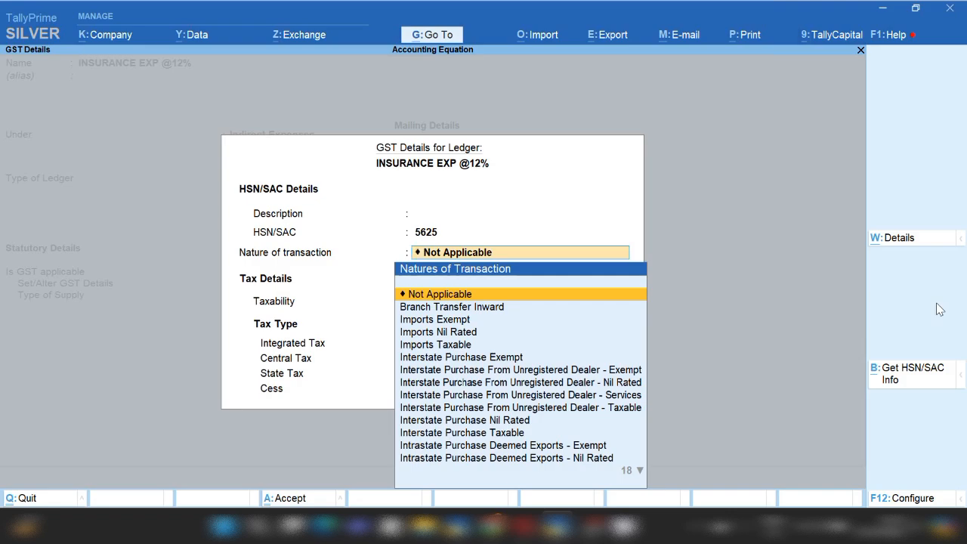
key(Return)
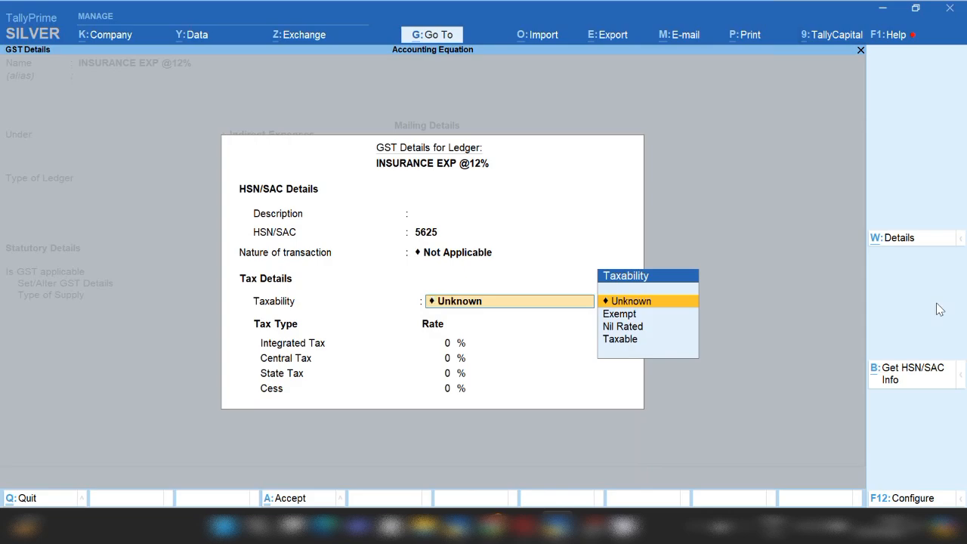
Set the ledger's taxability to Taxable with an integrated tax rate of 12%, and save the ledger.
key(Down)
key(Down)
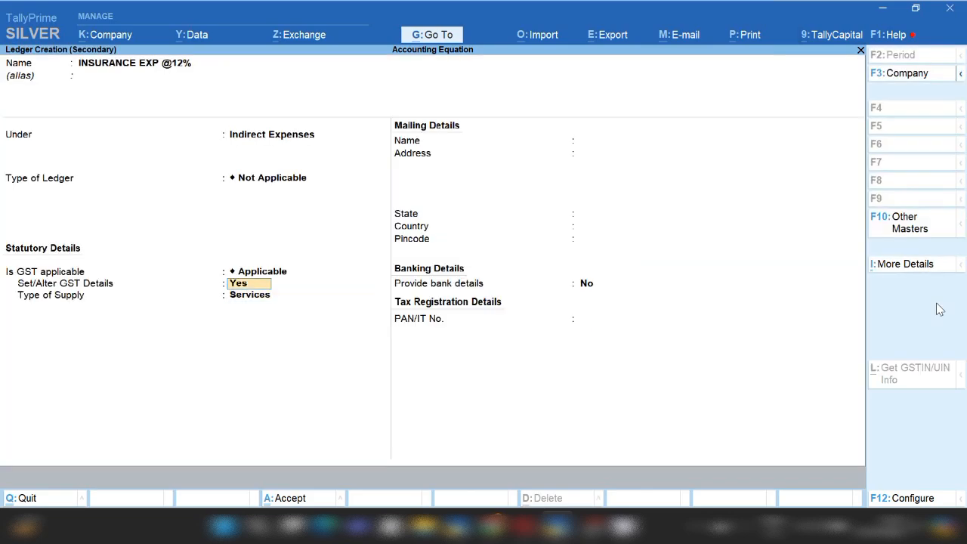
key(Return)
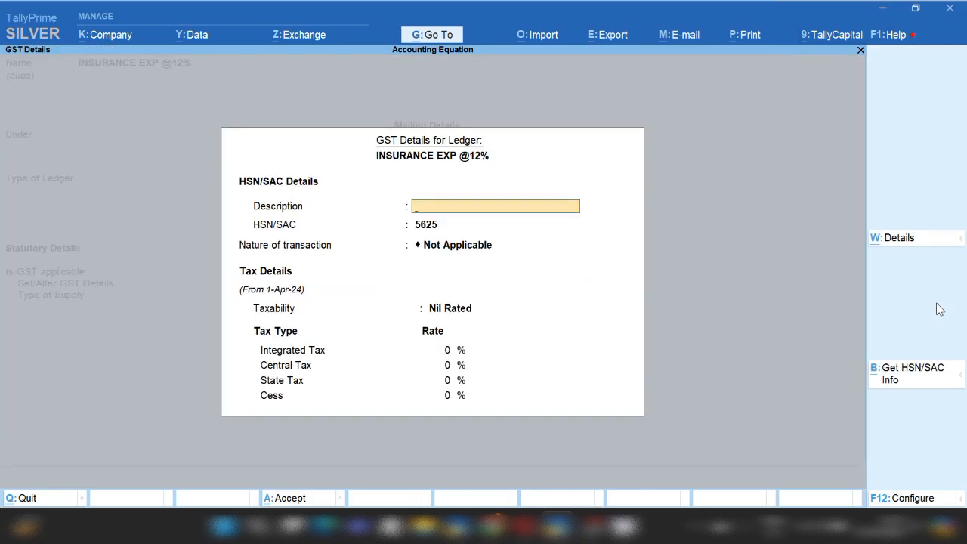
key(Return)
key(Return)
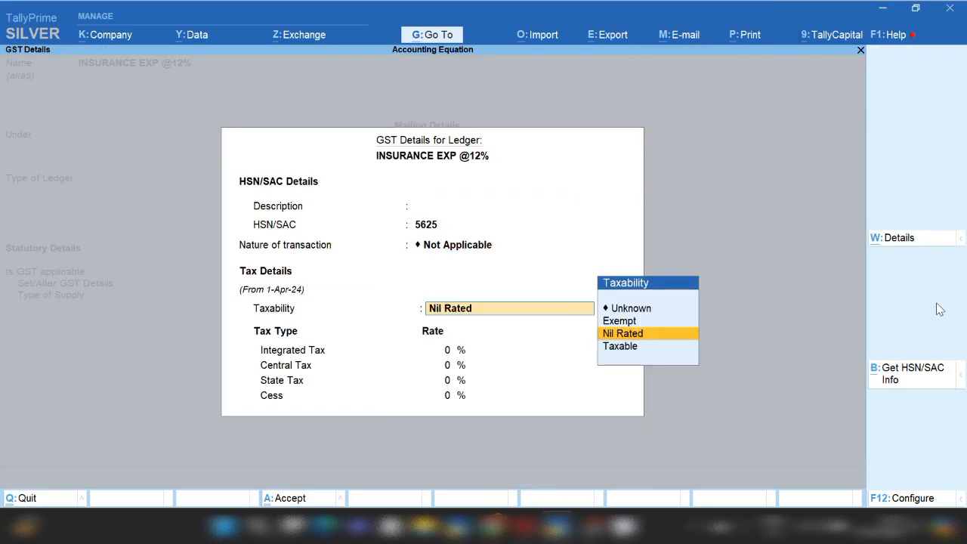
key(Down)
key(Return)
text(12)
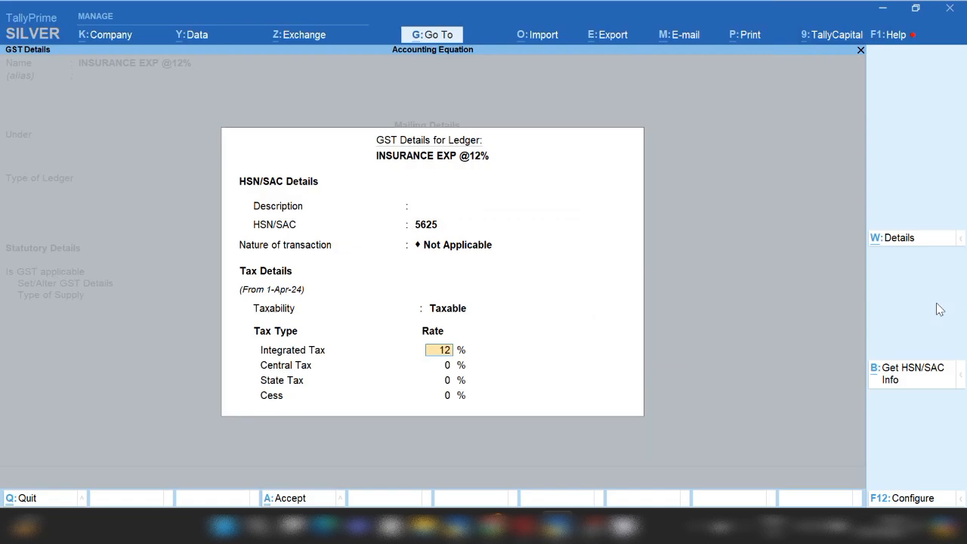
key(Return)
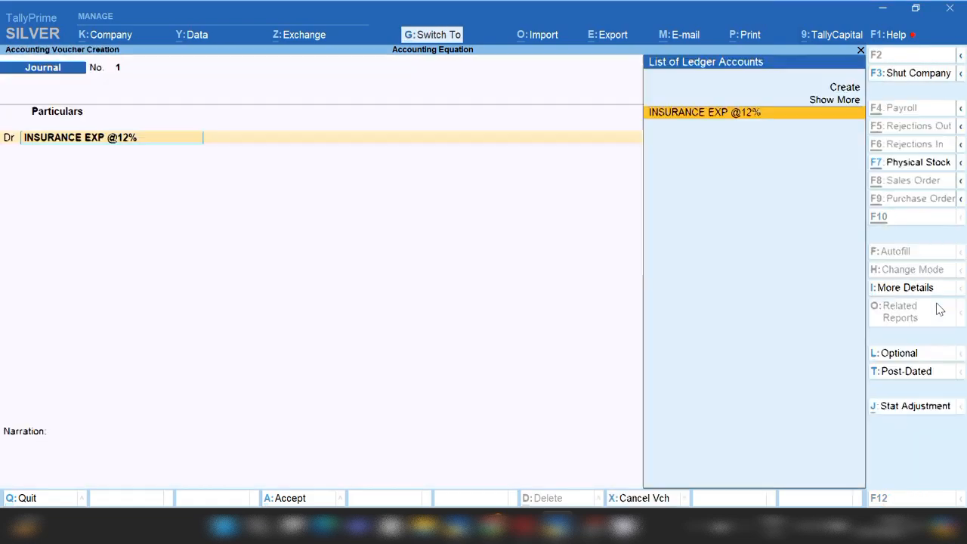
key(Return)
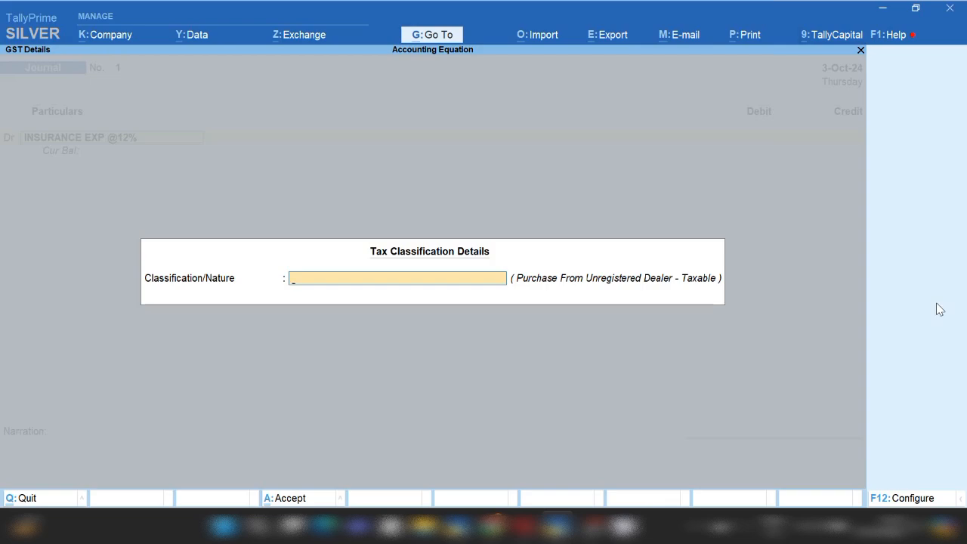
text(INTE)
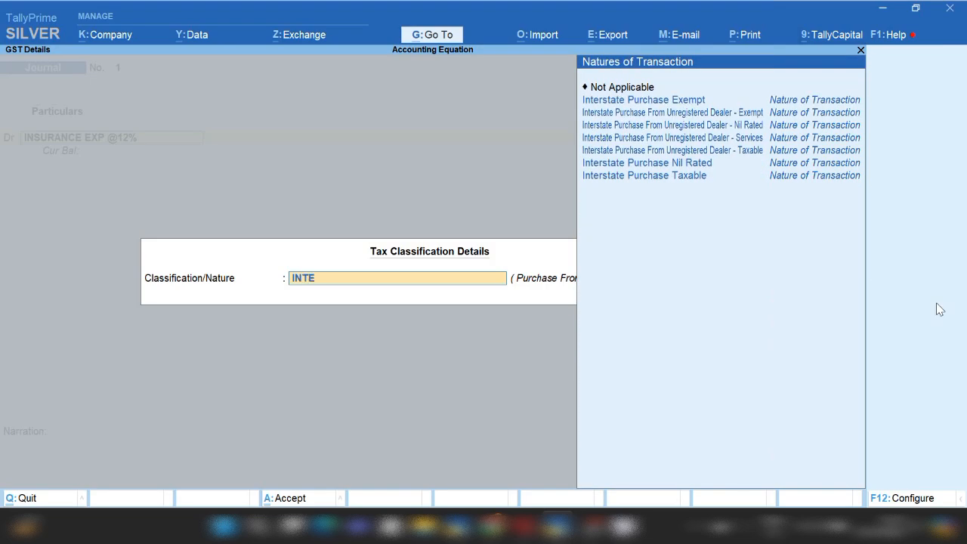
key(Down)
key(Down)
key(Down)
key(Down)
key(Down)
key(Down)
key(Return)
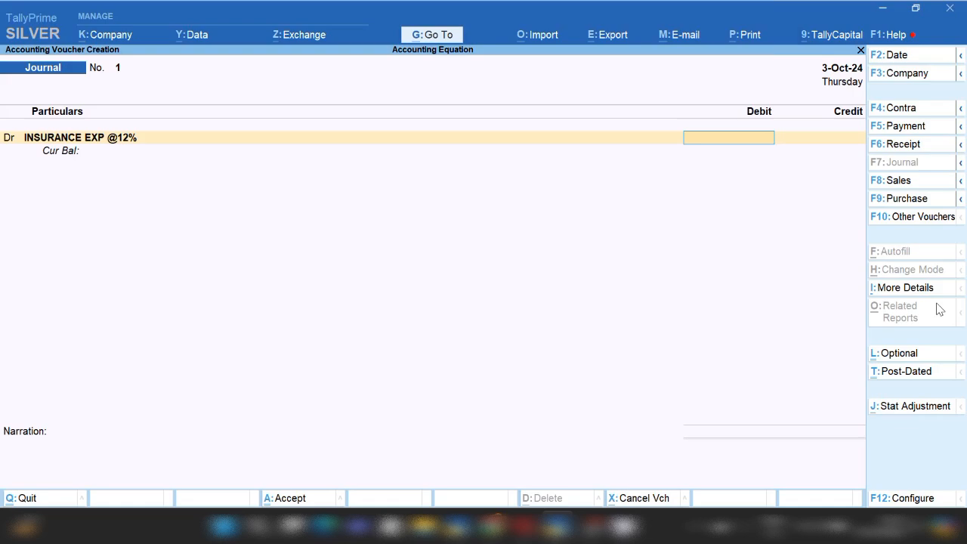
text(10,)
text(000)
key(Return)
text(d)
key(Return)
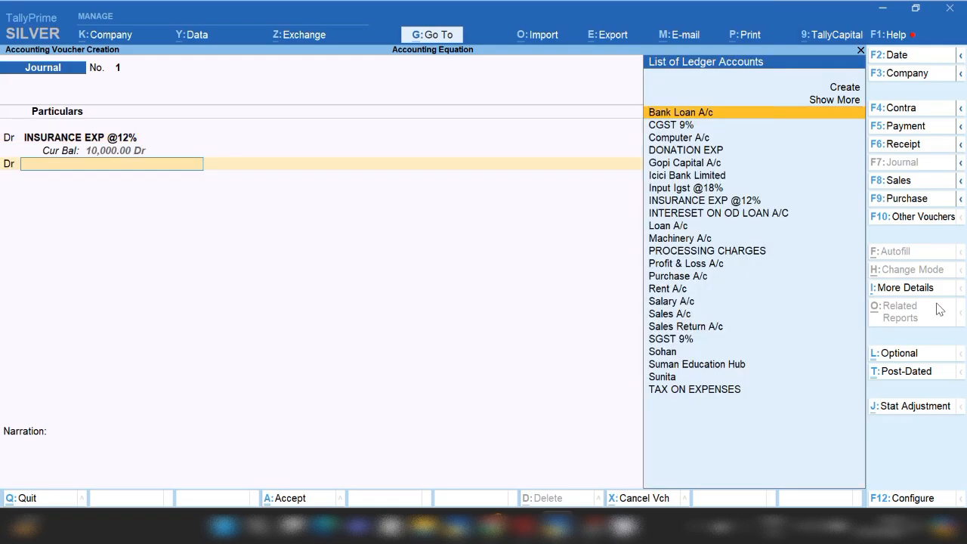
key(alt+c)
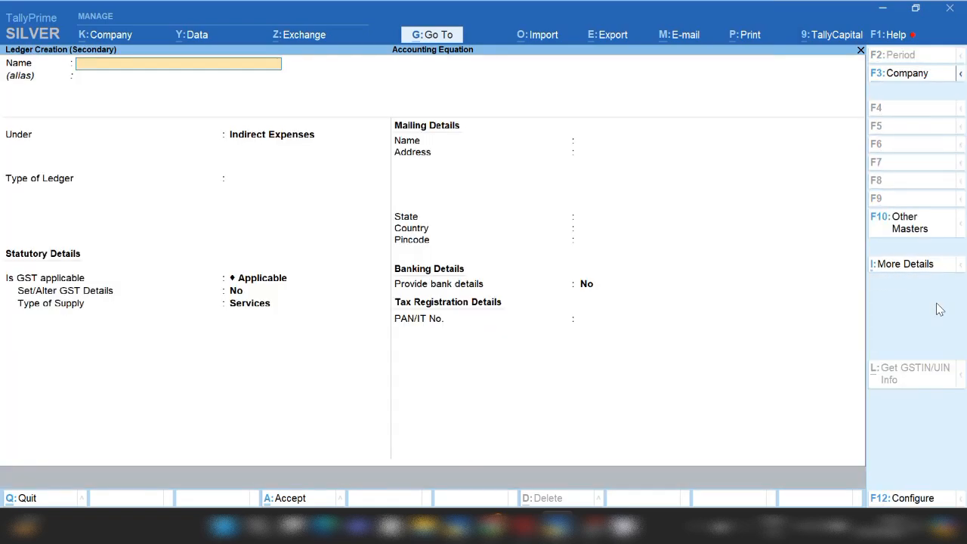
text(E)
key(BackSpace)
text(INSURANCE EXP @)
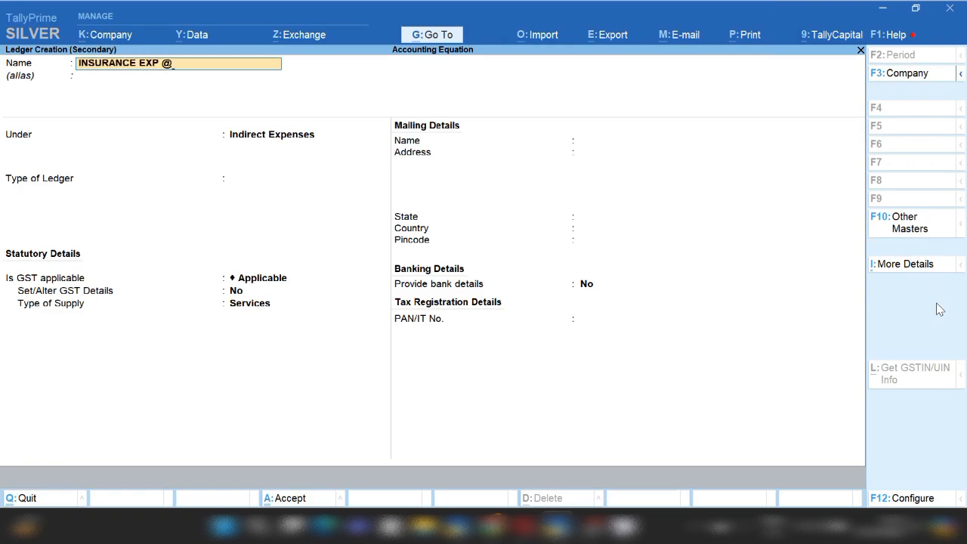
text(18%)
key(Return)
key(Return)
key(Return)
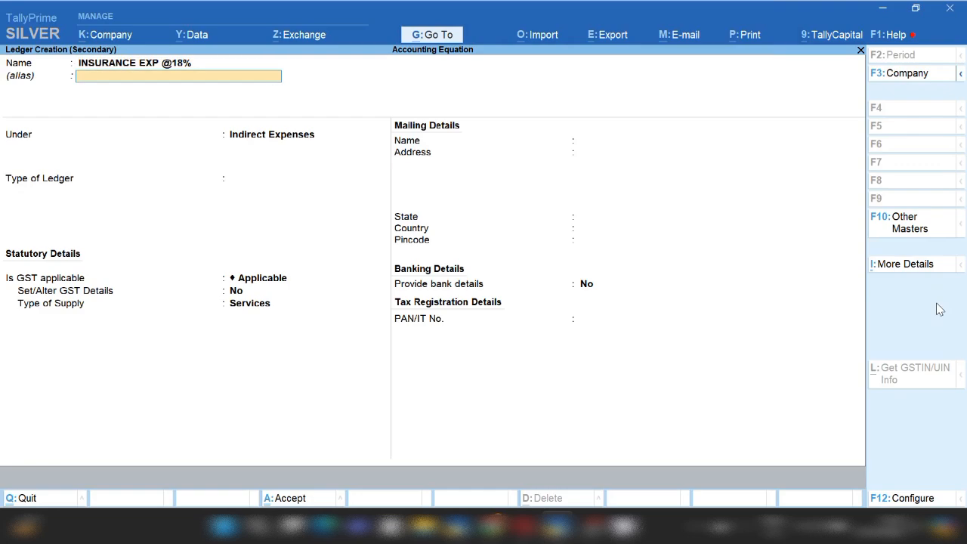
key(Return)
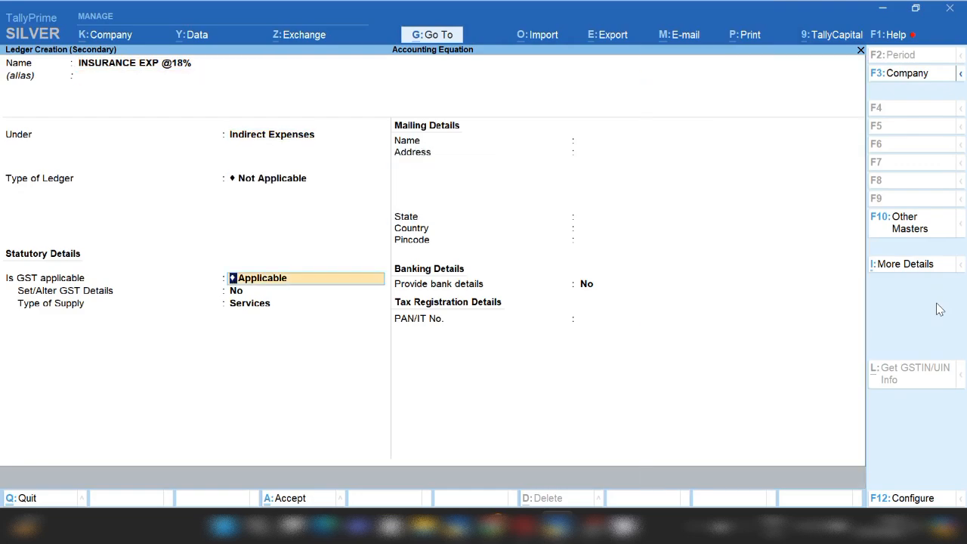
Enable GST details for the 18% insurance ledger as Taxable with 18% integrated tax, leaving HSN/SAC blank, and save it.
key(Return)
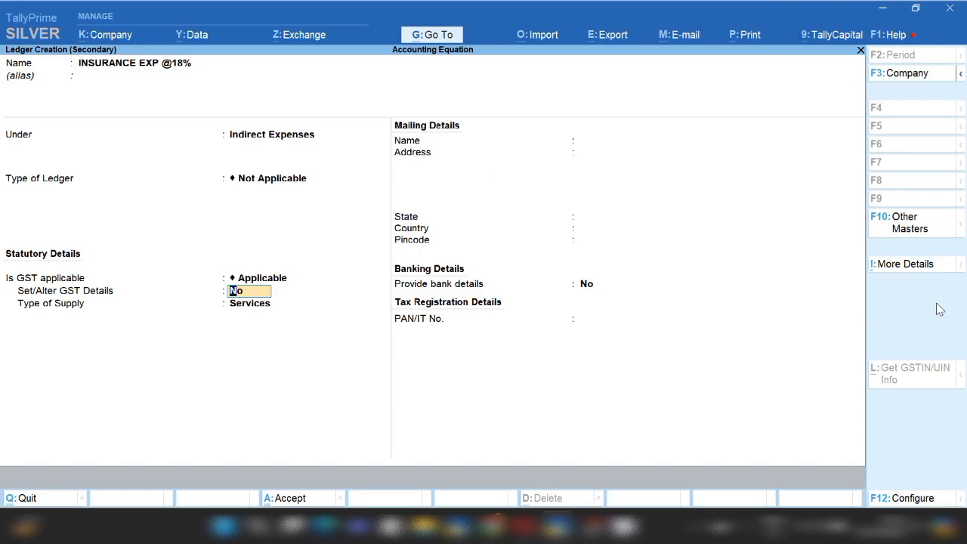
text(y)
key(Return)
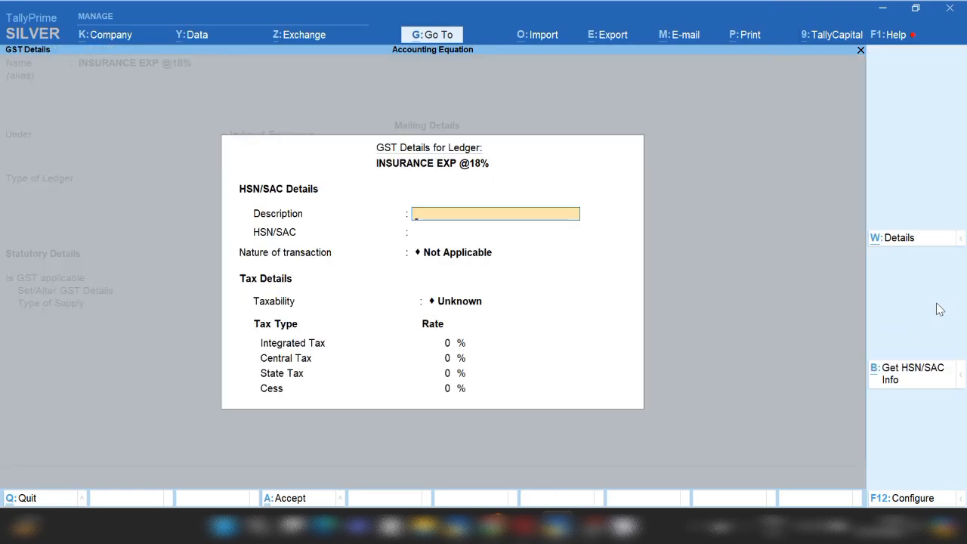
key(Return)
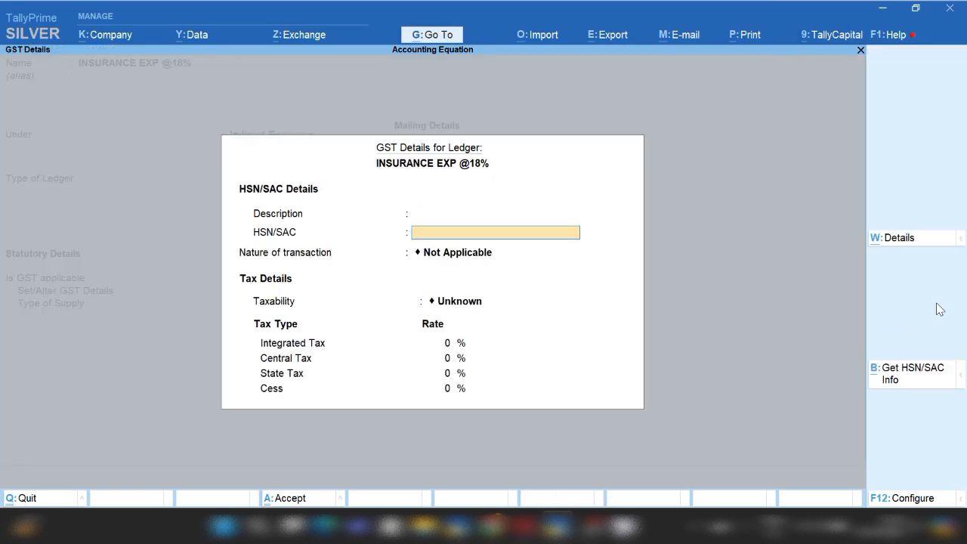
key(Return)
key(Return)
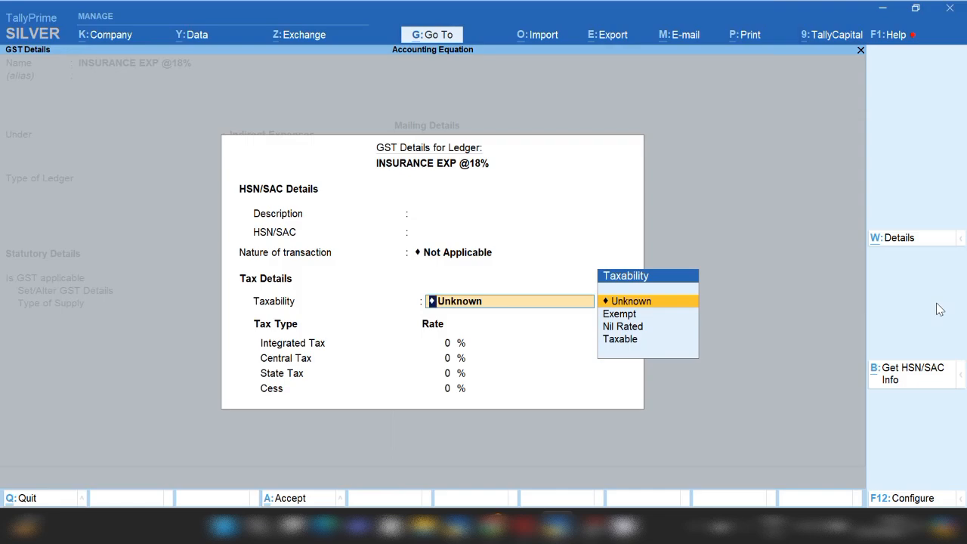
key(Down)
key(Down)
key(Down)
key(Return)
text(18)
key(Return)
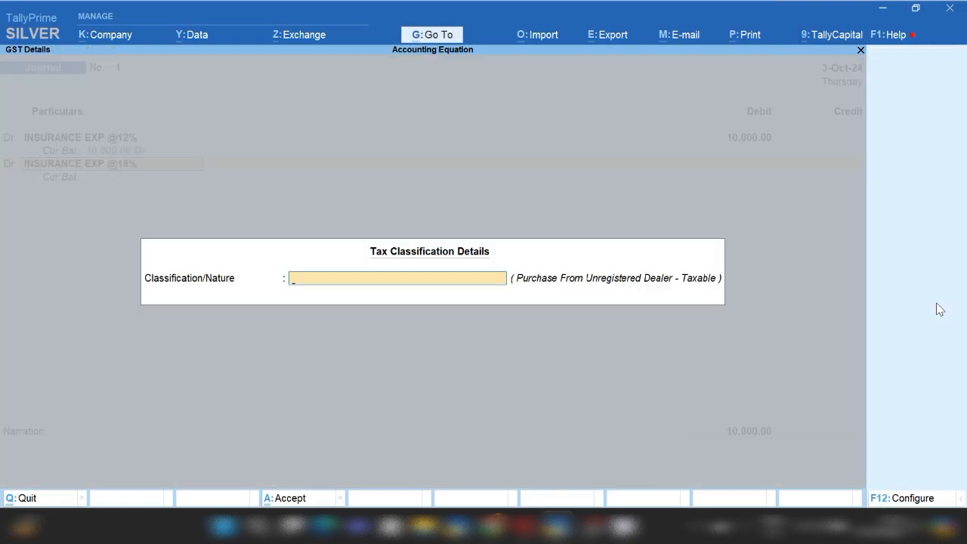
text(INTE)
key(Down)
key(Down)
key(Down)
key(Down)
key(Down)
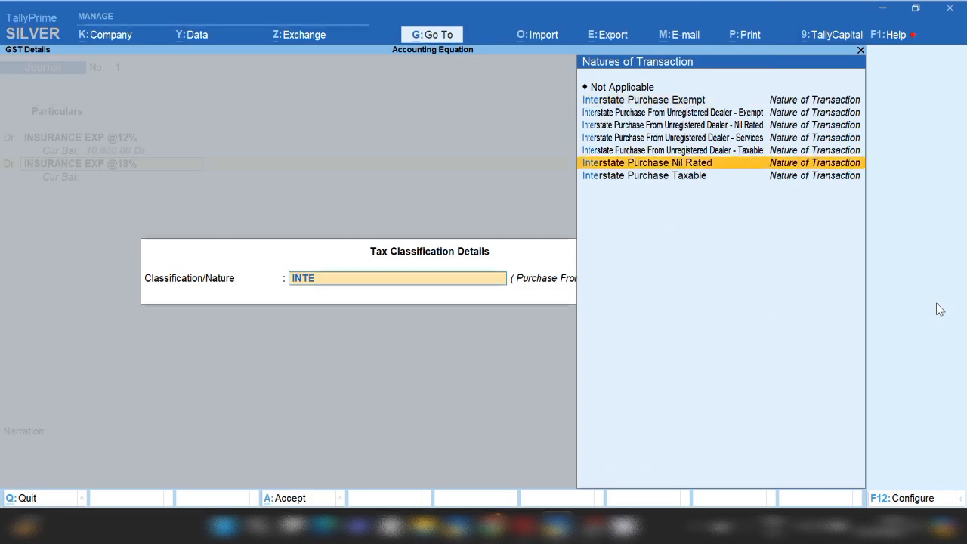
key(Return)
text(10)
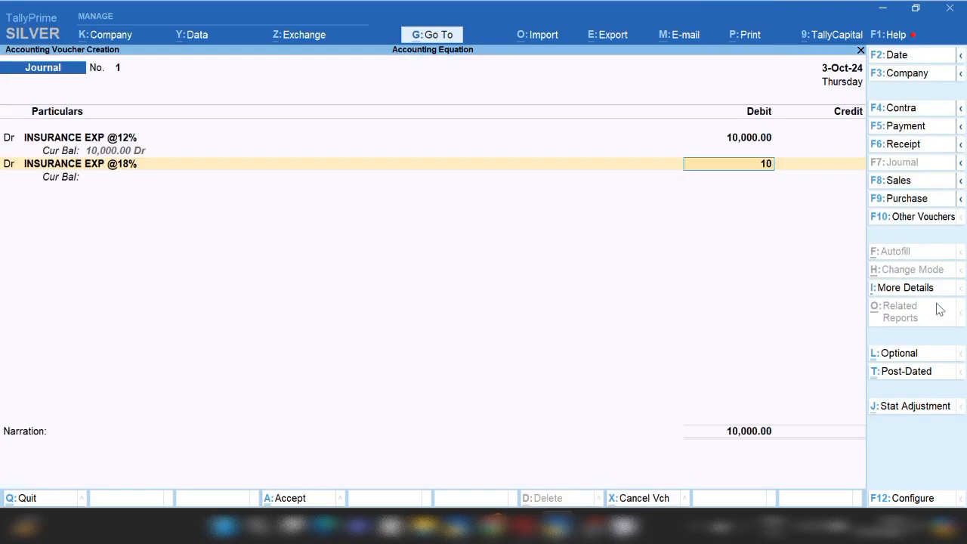
text(,000)
key(Return)
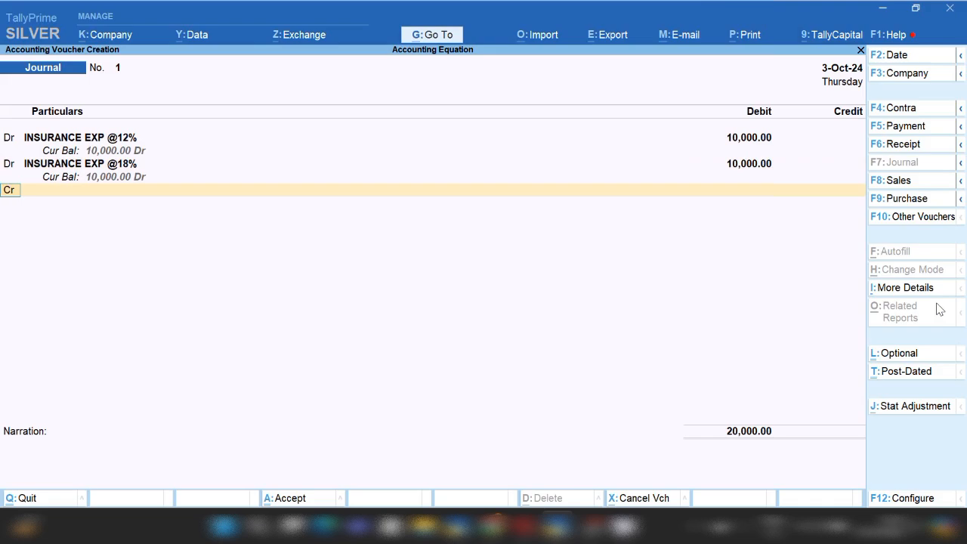
Make the third voucher line a debit and search the ledger list for a 12% input IGST account.
key(Return)
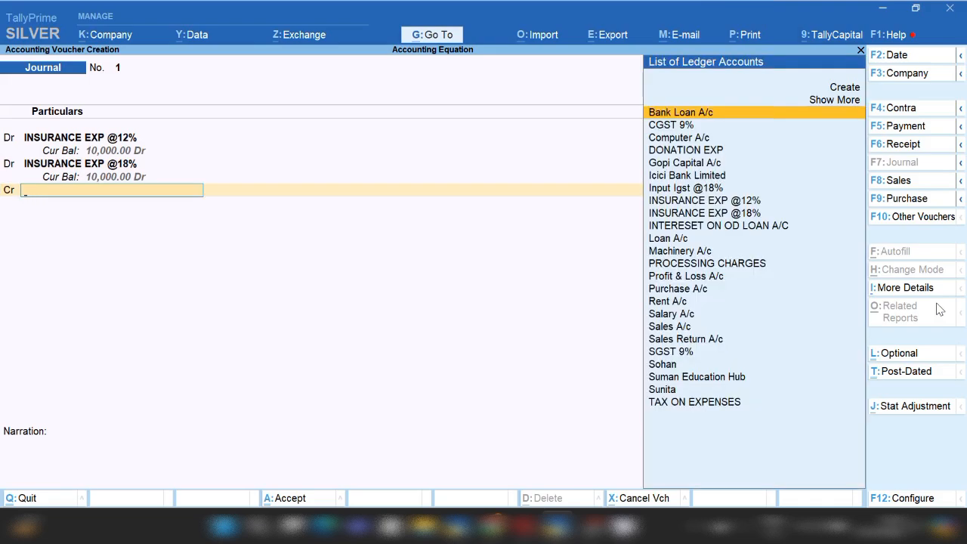
key(BackSpace)
key(d)
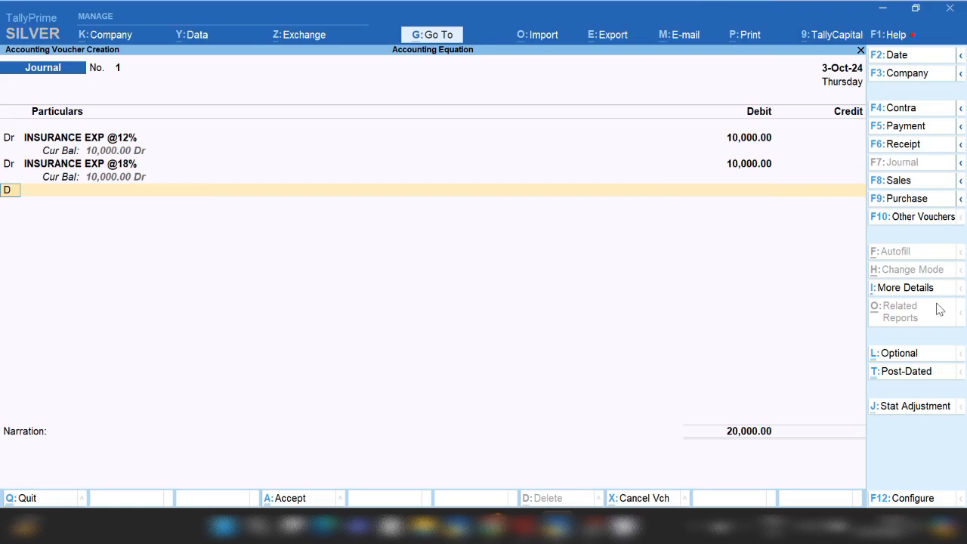
key(Return)
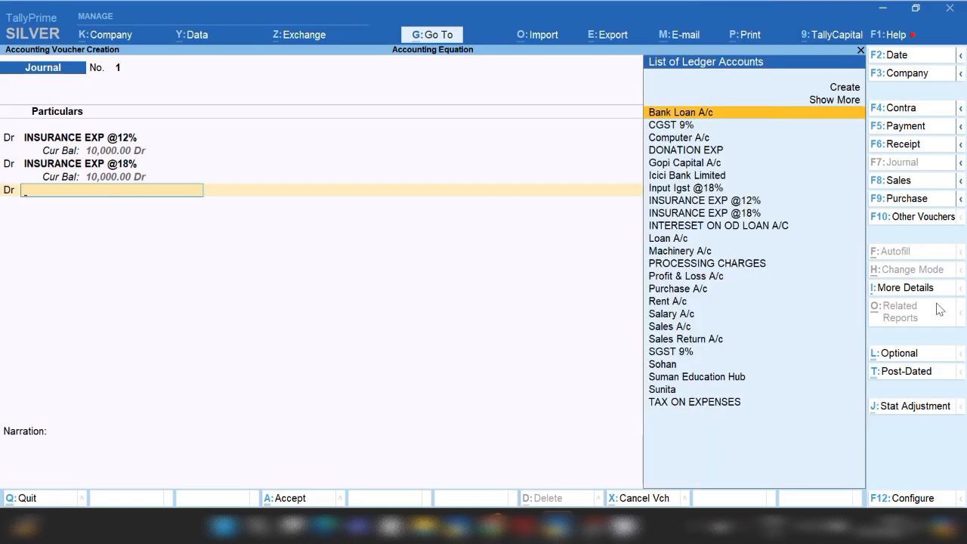
text(12)
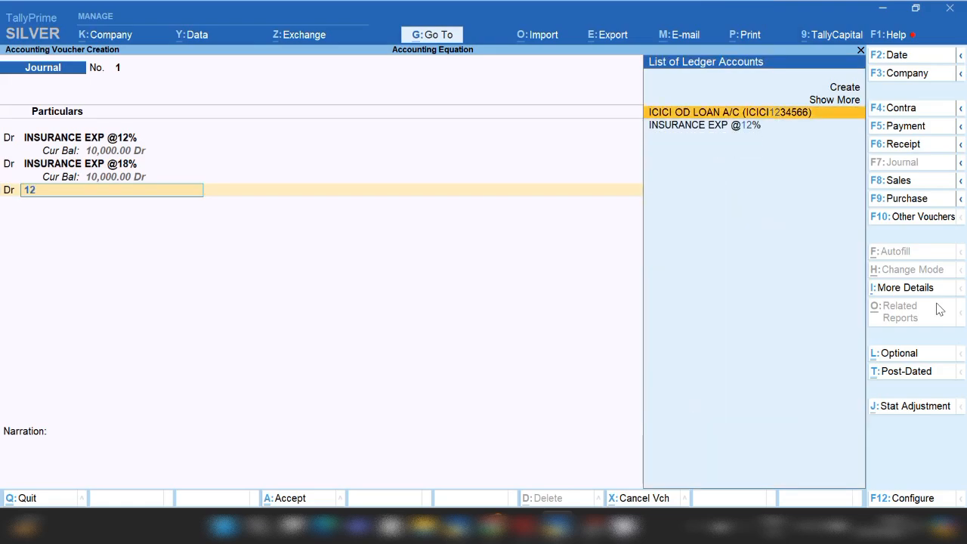
key(BackSpace)
key(BackSpace)
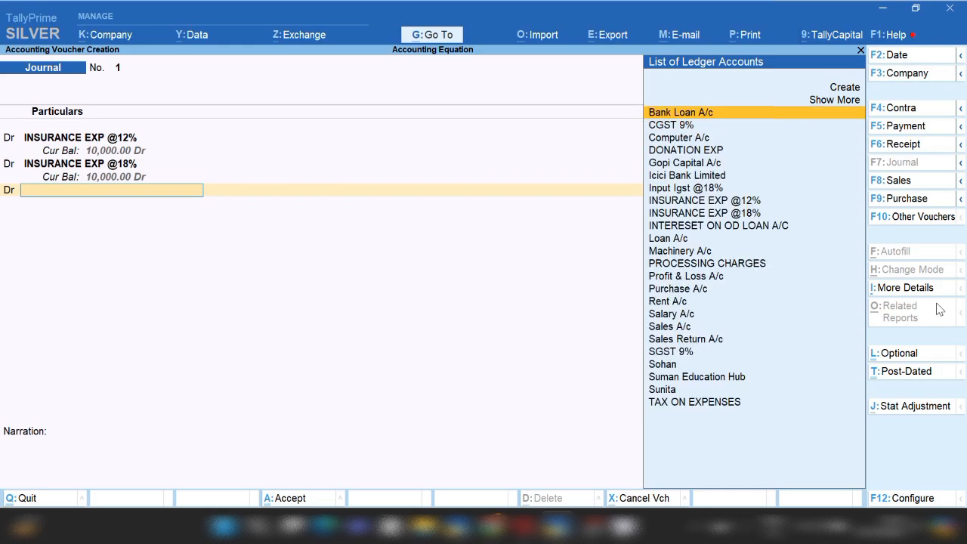
text(INP)
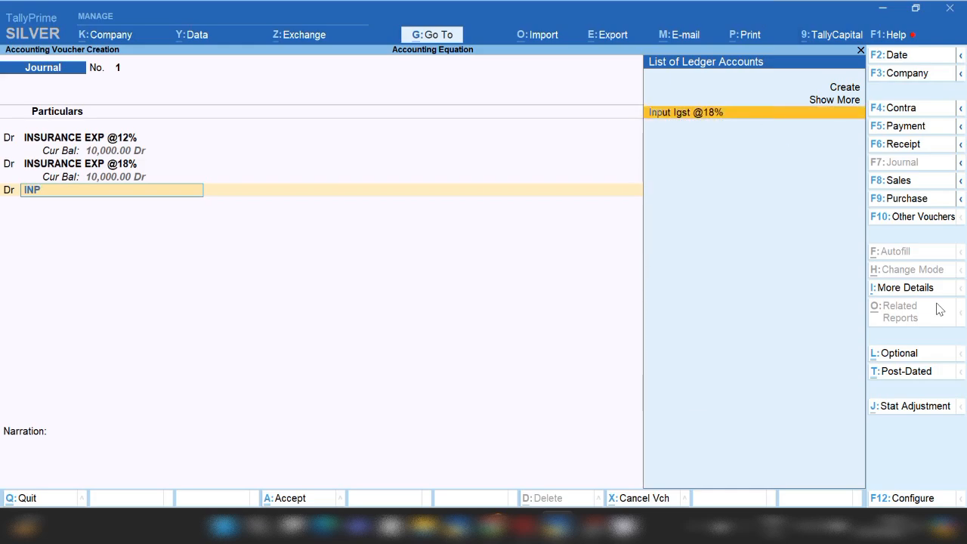
key(BackSpace)
key(BackSpace)
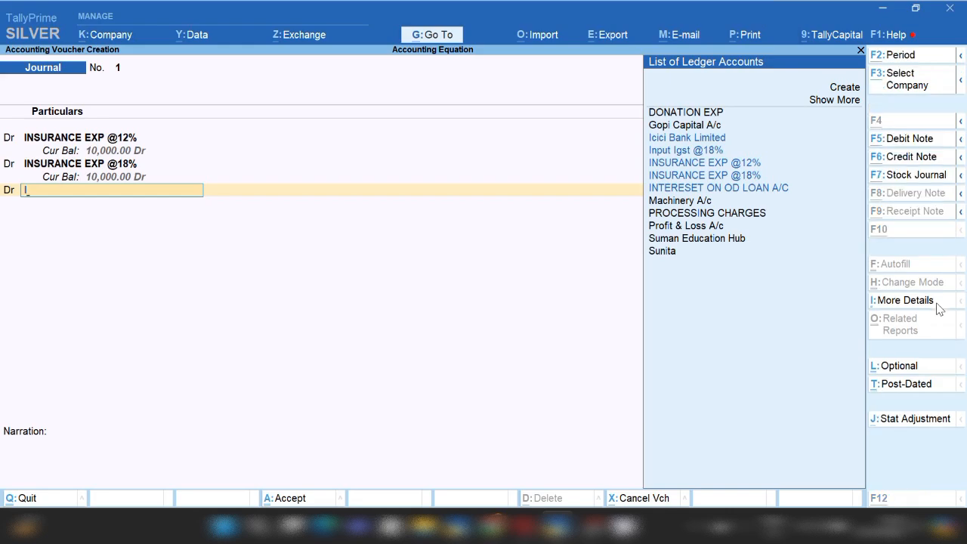
key(alt+c)
text(INPUT)
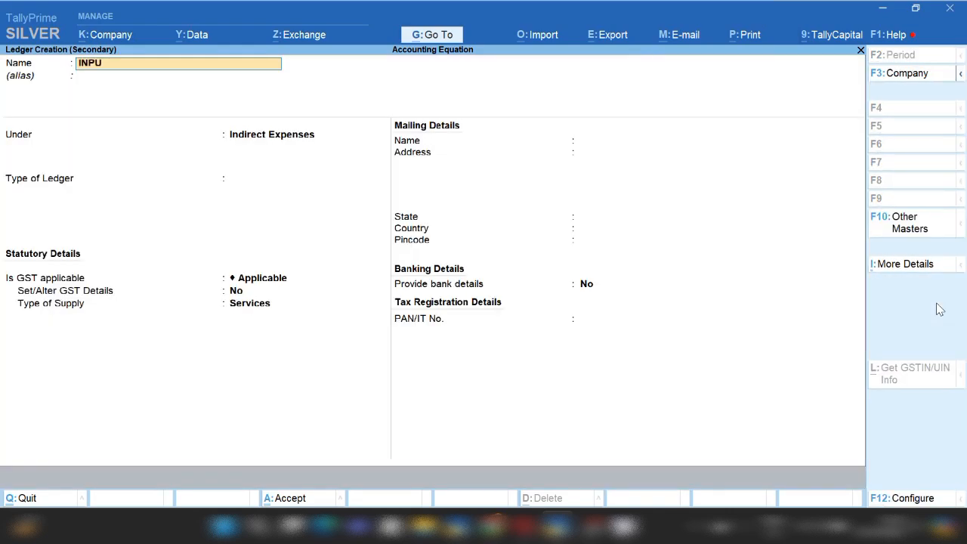
key(BackSpace)
key(BackSpace)
key(BackSpace)
key(BackSpace)
text(np)
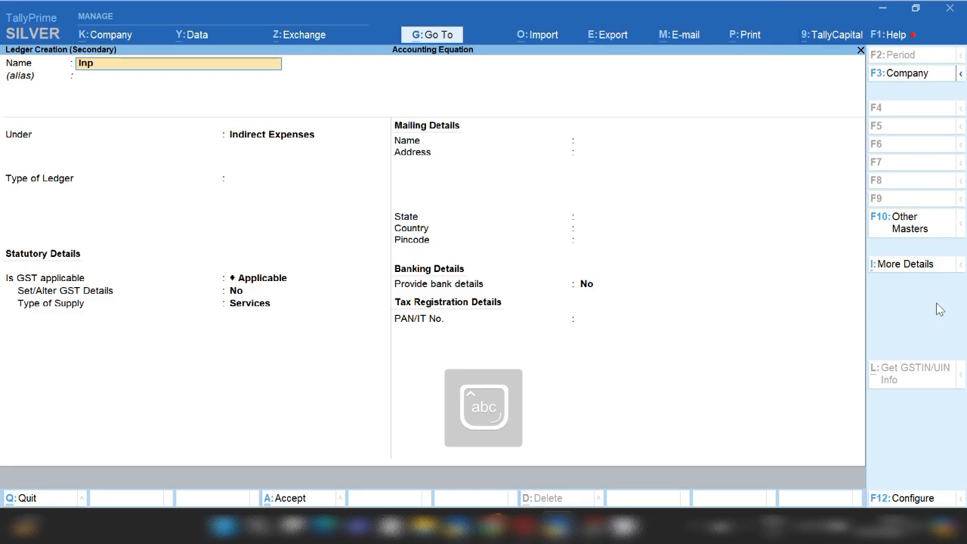
text(ut Igst)
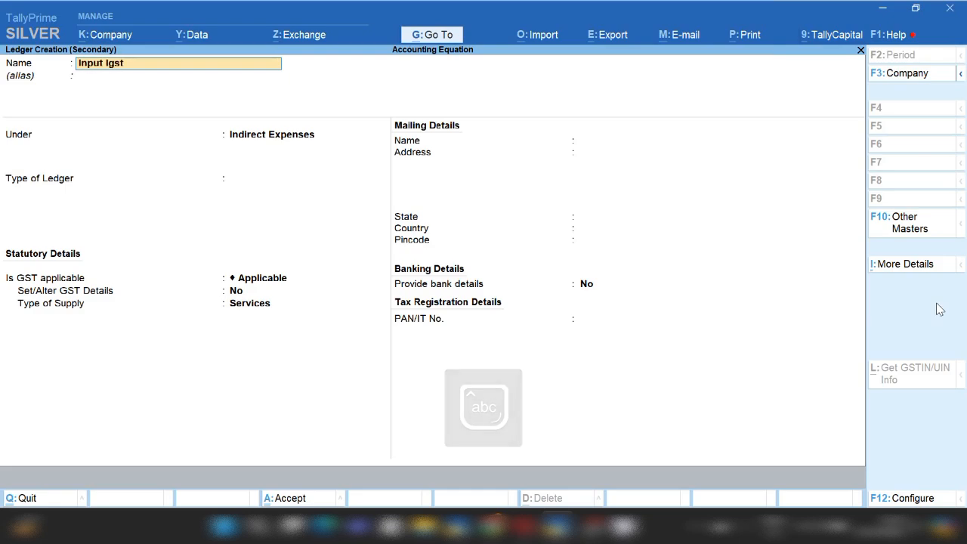
text( @12%)
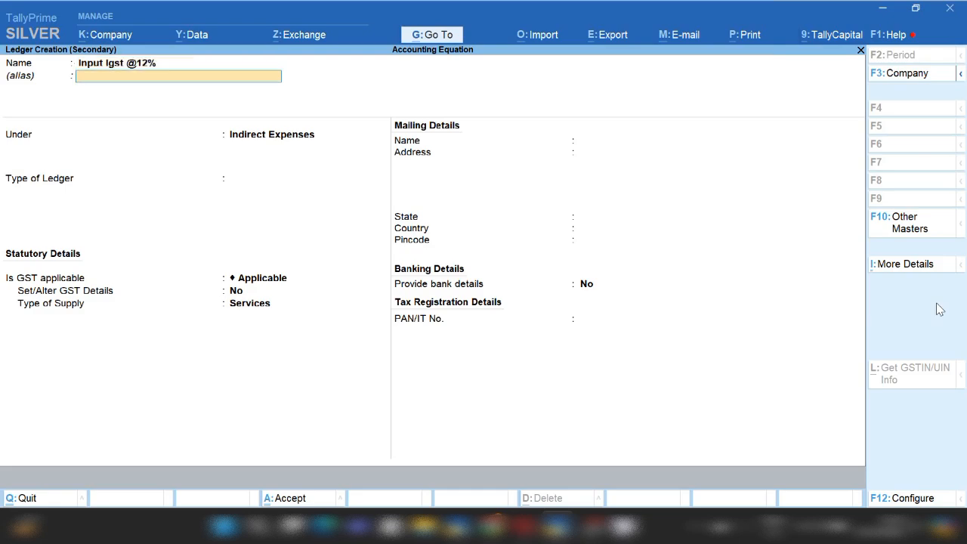
key(Return)
text(Du)
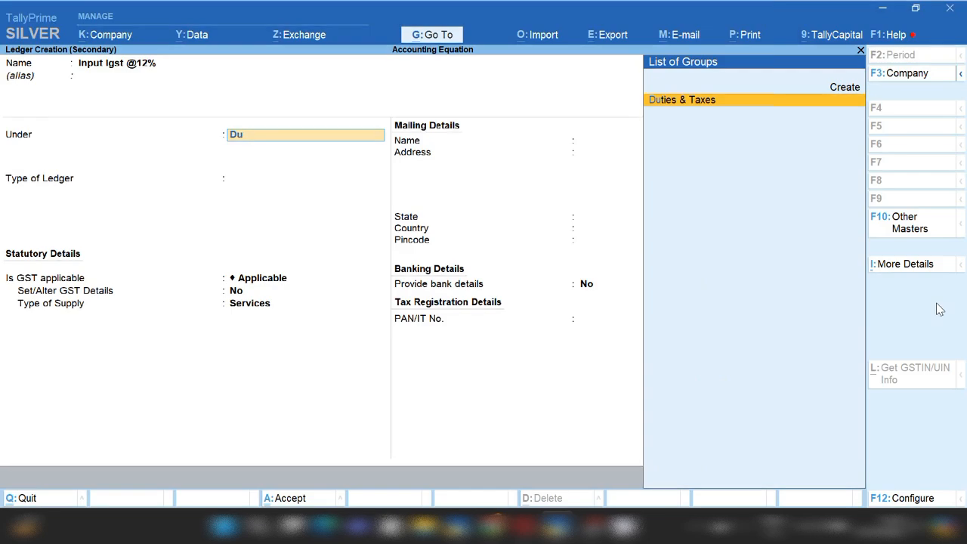
key(Return)
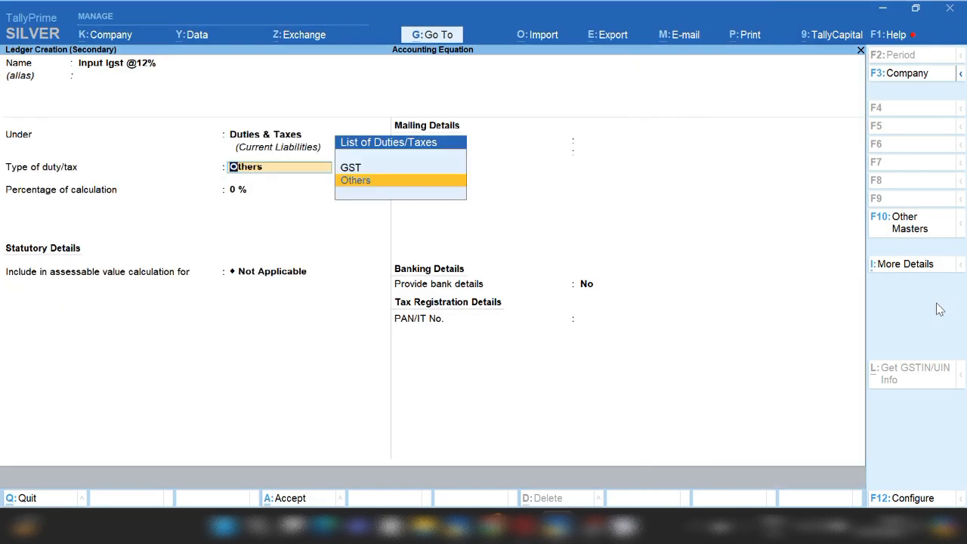
key(Up)
key(Return)
key(Down)
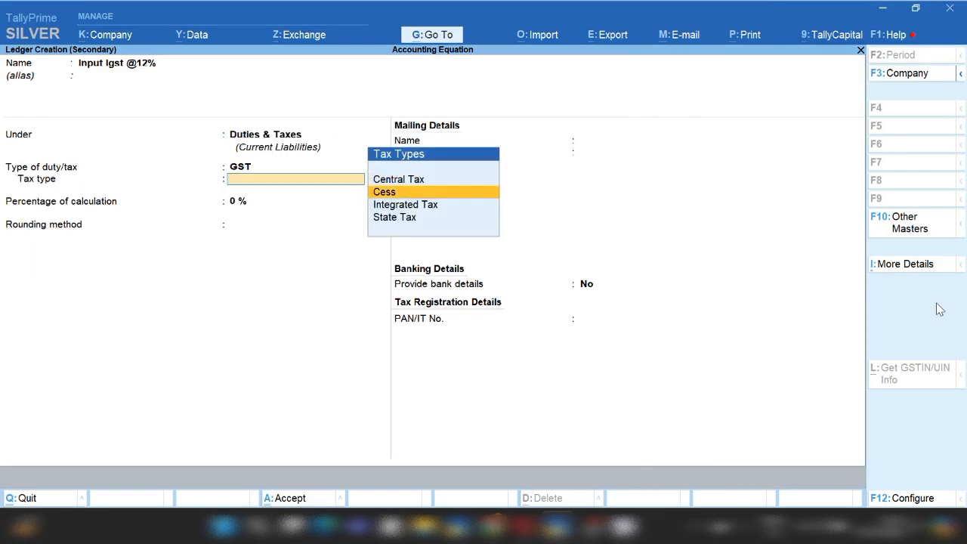
key(Down)
key(Return)
key(ctrl+a)
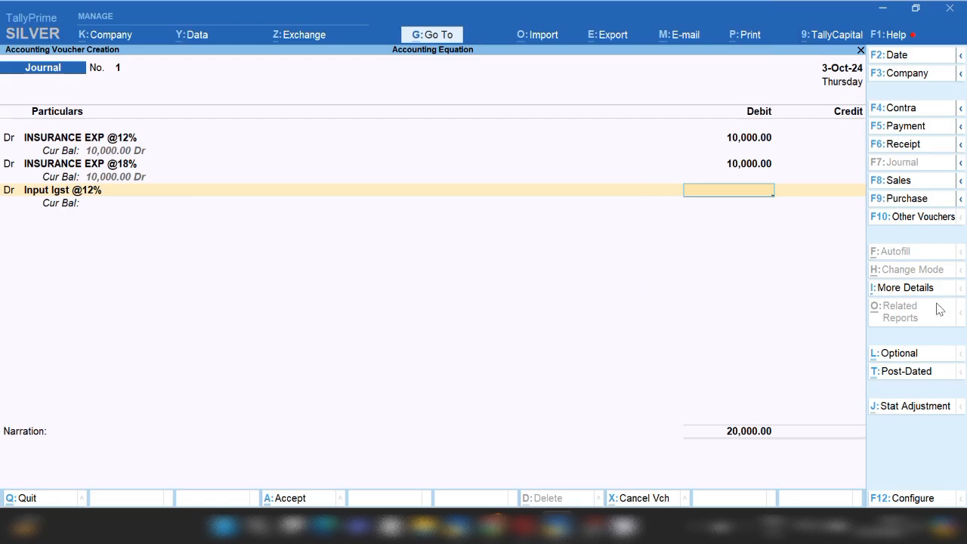
text(1,200)
key(Return)
text(cd)
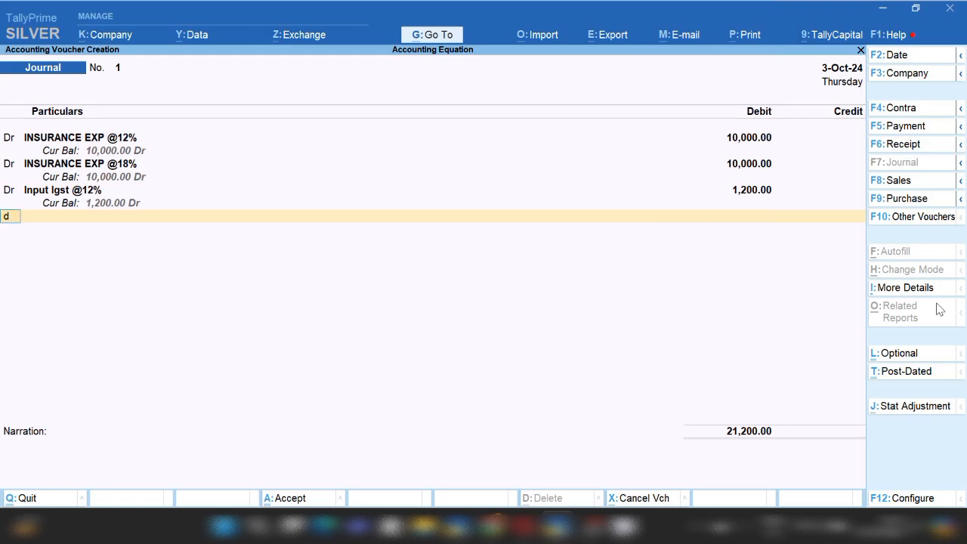
key(Return)
text(18)
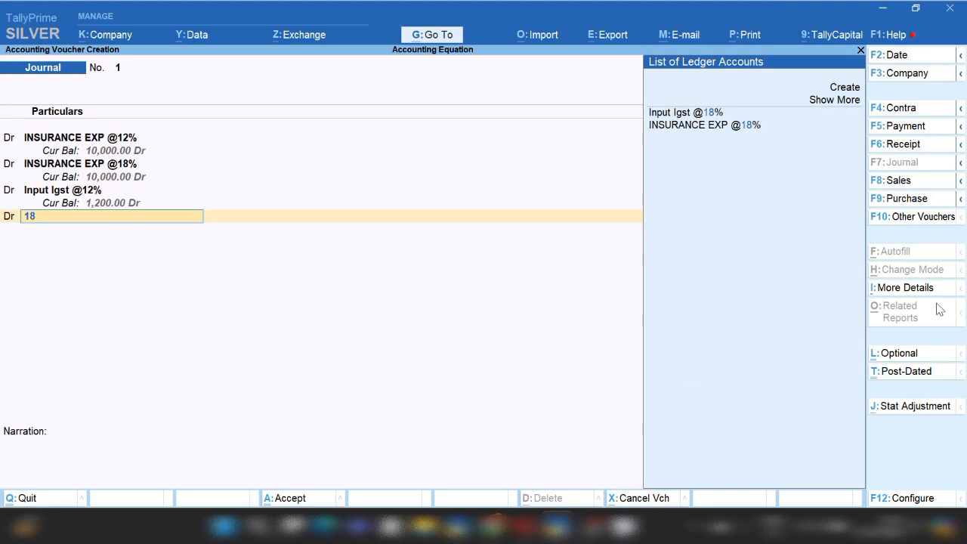
key(Down)
key(Return)
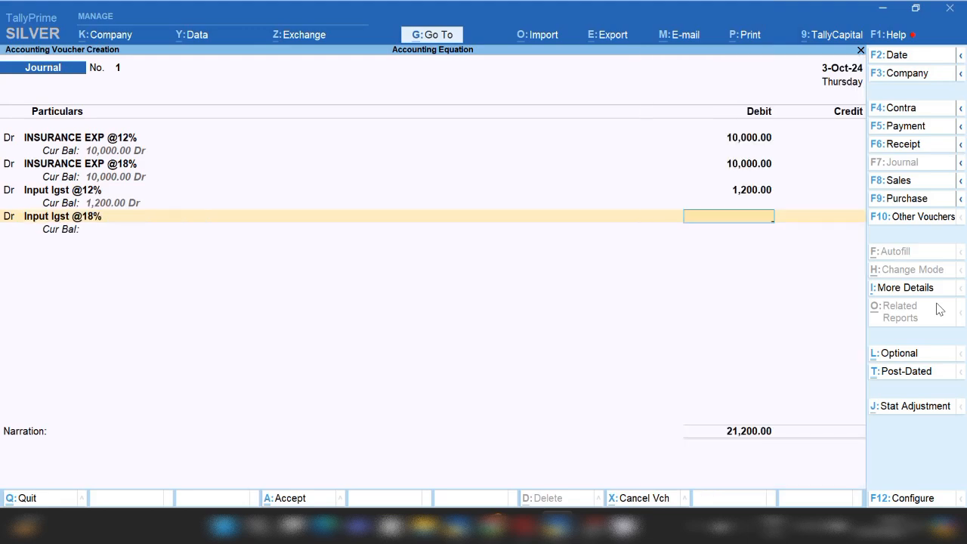
text(1800)
key(Return)
Add a credit line and start a new ledger for it named Abc Insurance Company under Sundry Creditors.
text(c)
key(Return)
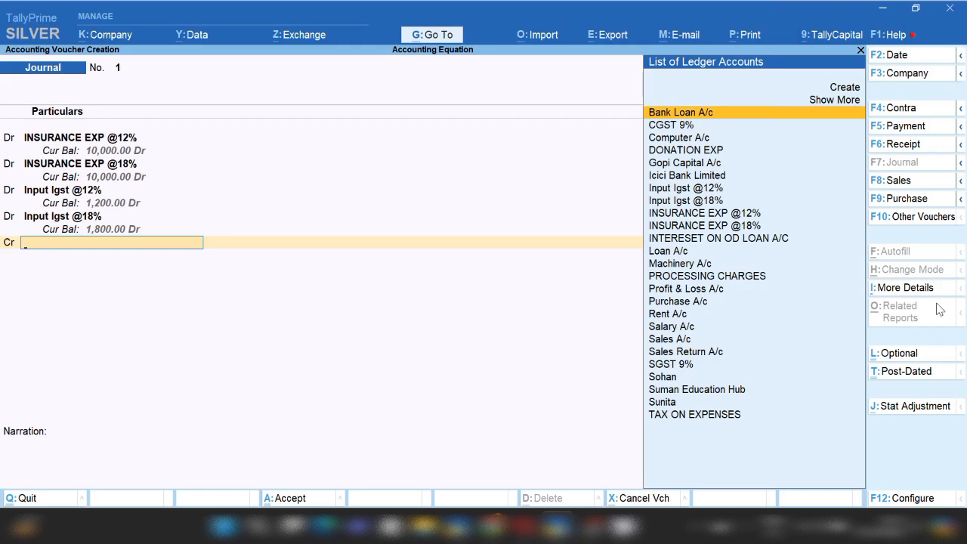
key(alt+c)
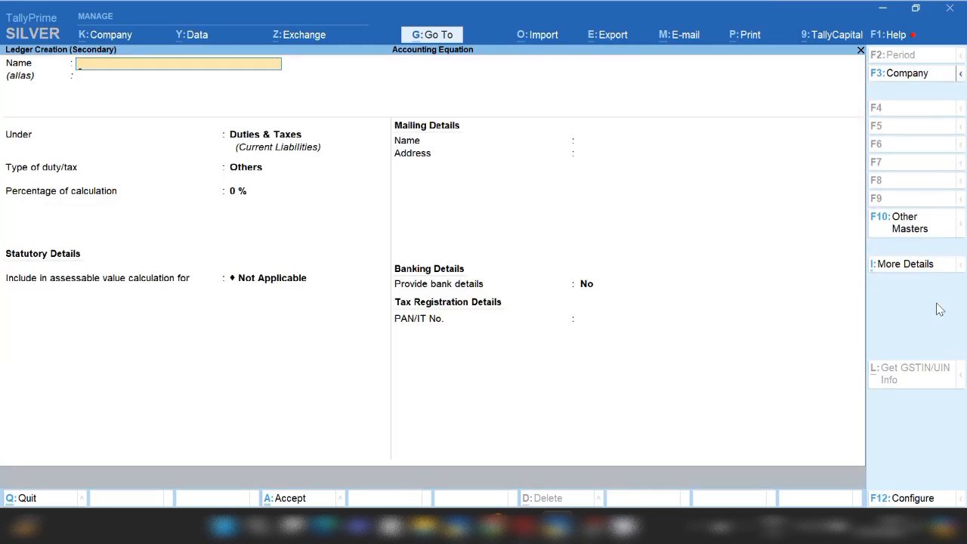
text(Abc)
text( indu)
key(BackSpace)
key(BackSpace)
text(surance Company)
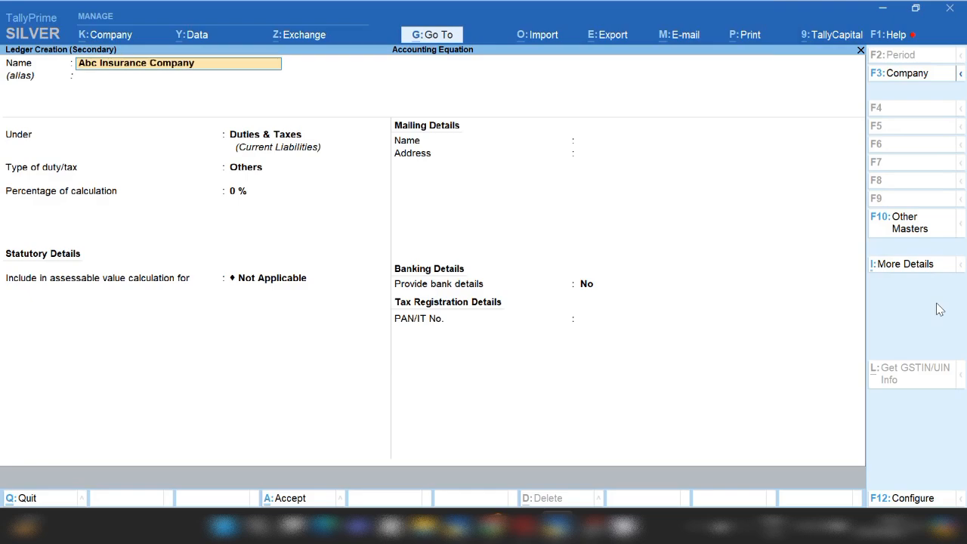
key(Return)
key(Return)
text(sun)
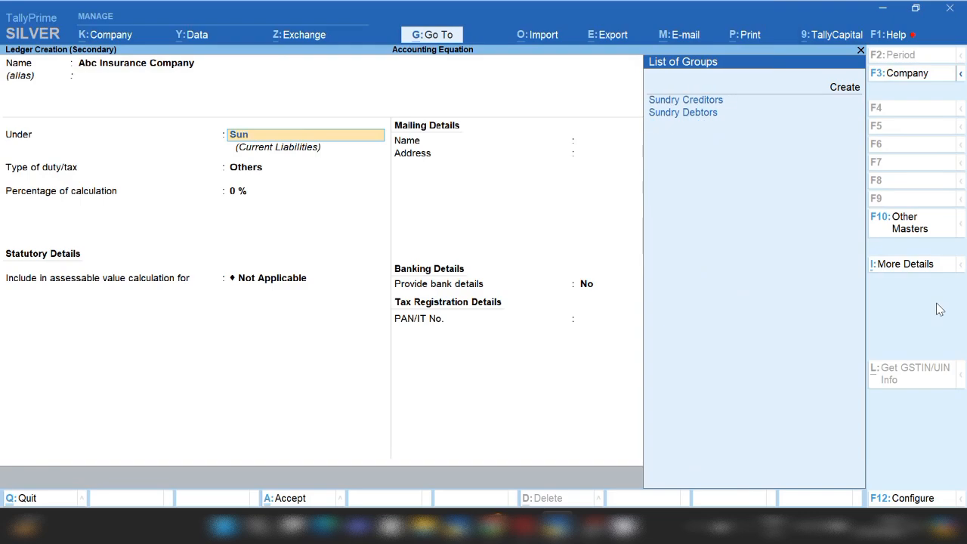
key(Return)
Set the insurance company ledger's state to Maharashtra, keeping bill-by-bill balances and the Regular registration type.
key(Return)
key(Return)
key(Return)
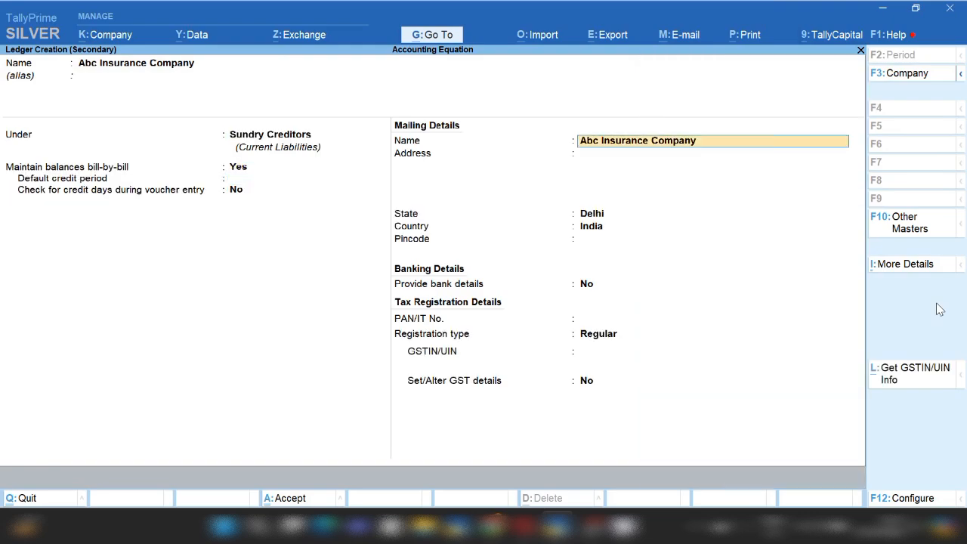
key(Return)
key(Return)
key(Return)
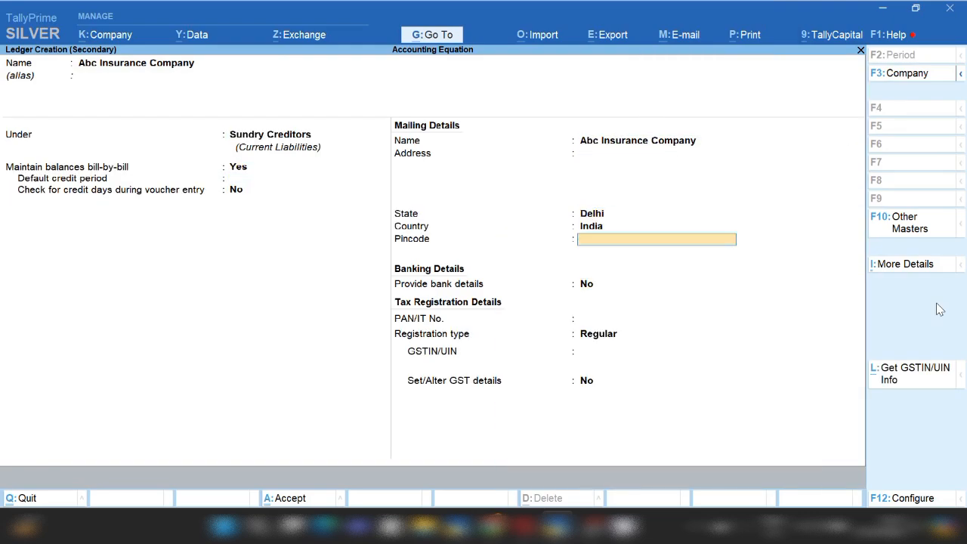
key(BackSpace)
text(maha)
key(Return)
key(Return)
key(Return)
key(Return)
key(Return)
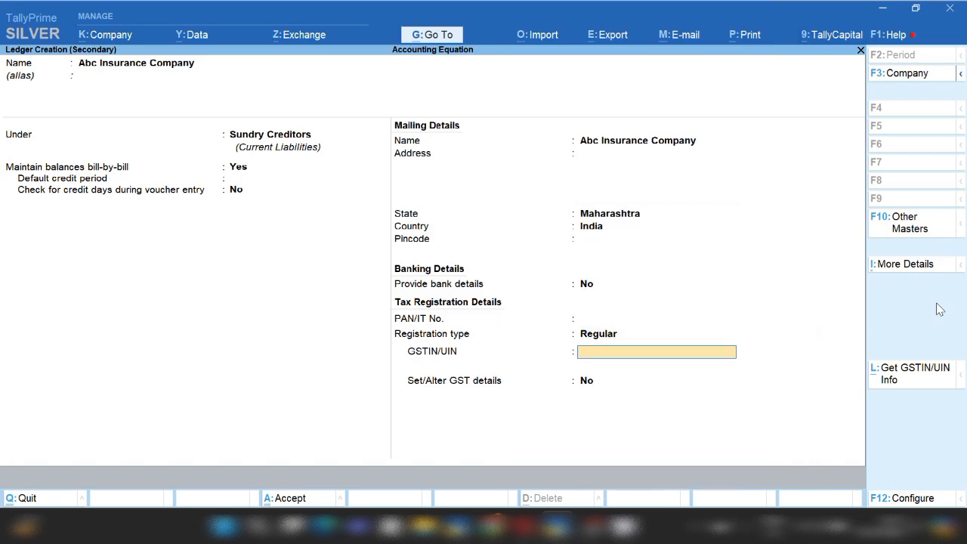
Credit Abc Insurance Company with 23,000 and save the journal voucher.
key(Return)
key(Return)
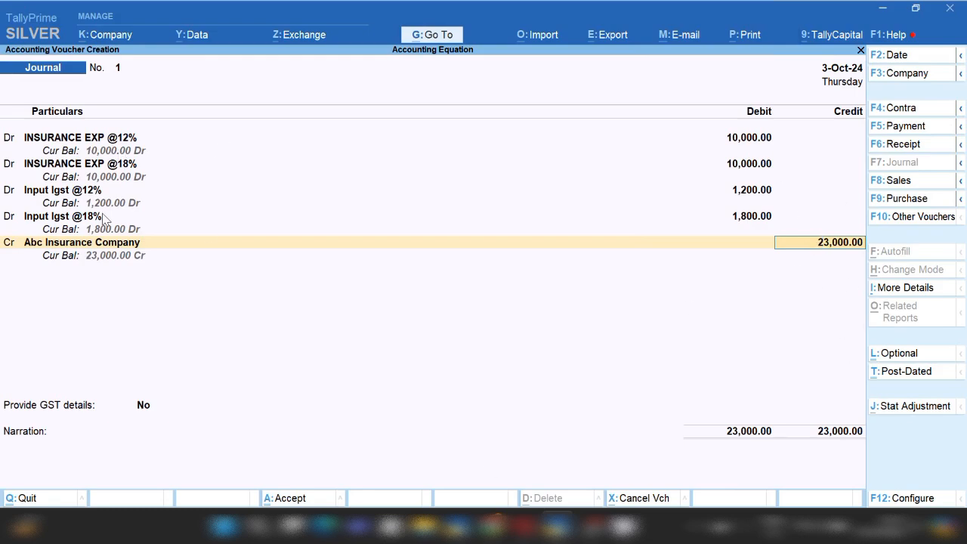
key(ctrl)
key(ctrl+a)
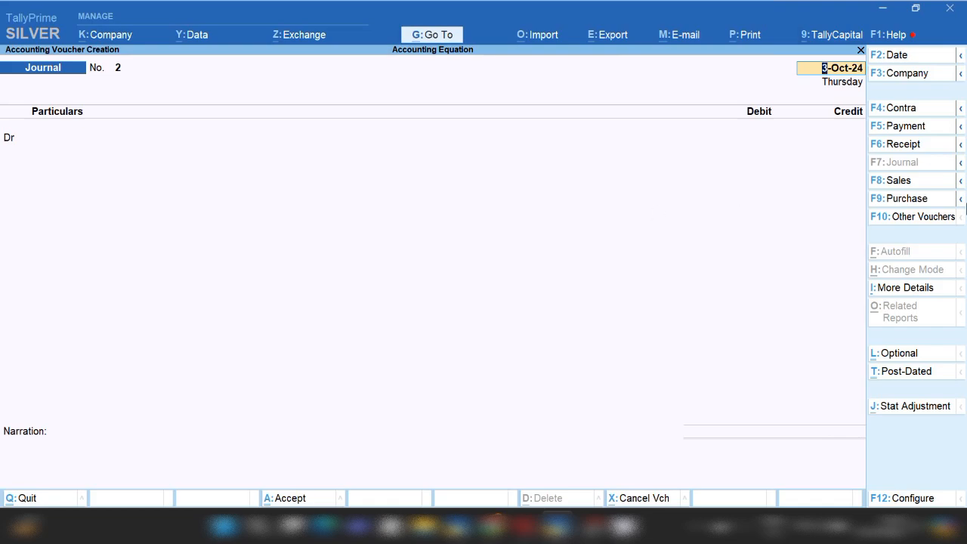
Start a purchase voucher and change its mode to Accounting Invoice.
click(899, 200)
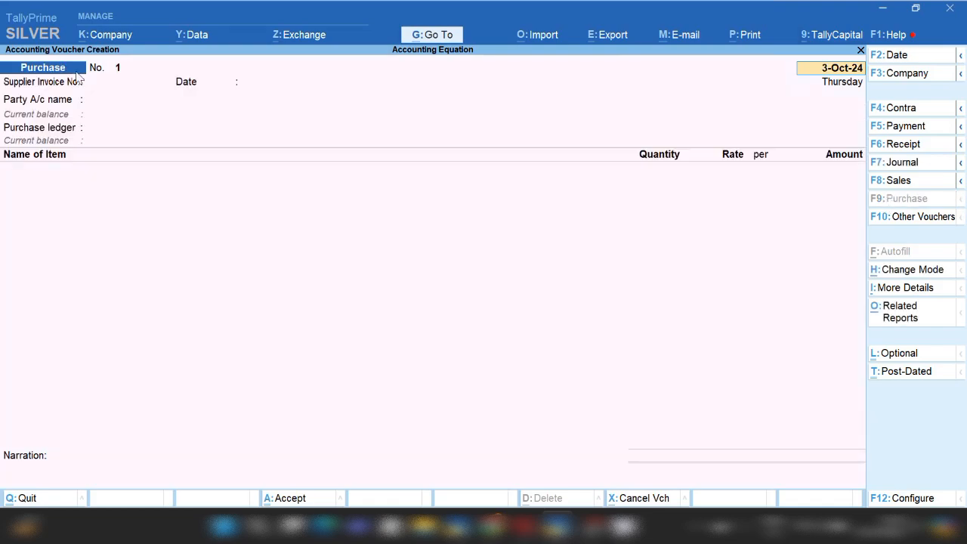
click(881, 271)
key(Down)
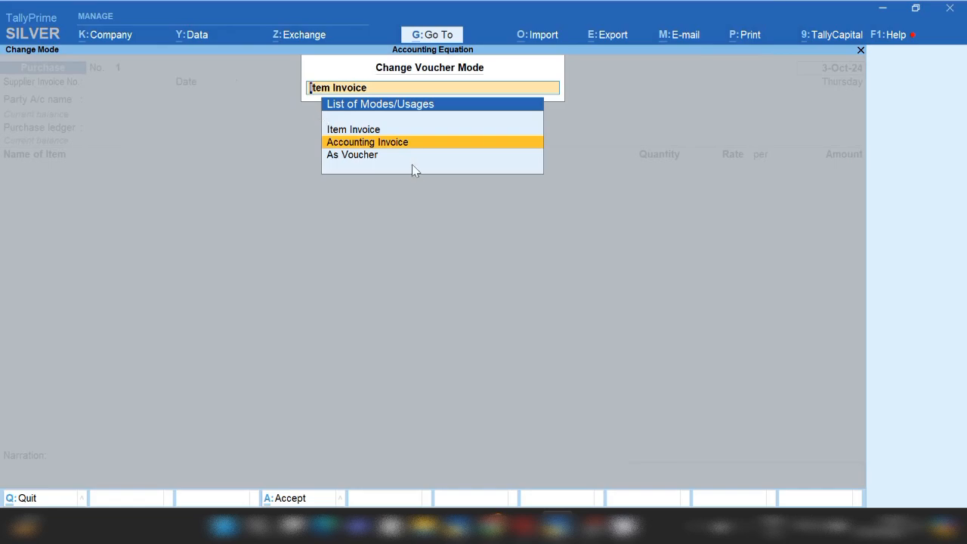
click(402, 145)
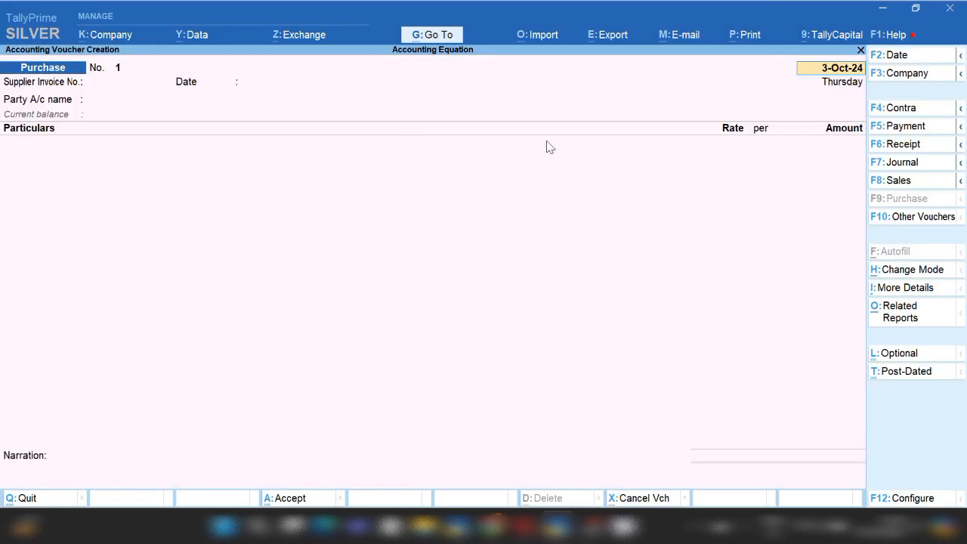
Enter supplier invoice number 123 dated 3-Oct-24 and choose Abc Insurance Company as the party, accepting its default details.
key(Return)
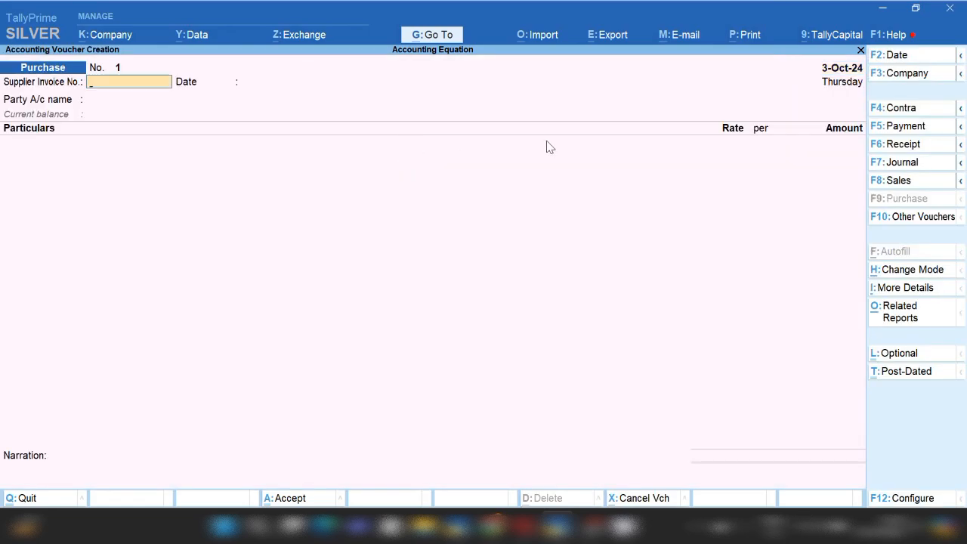
text(123)
key(Return)
key(Return)
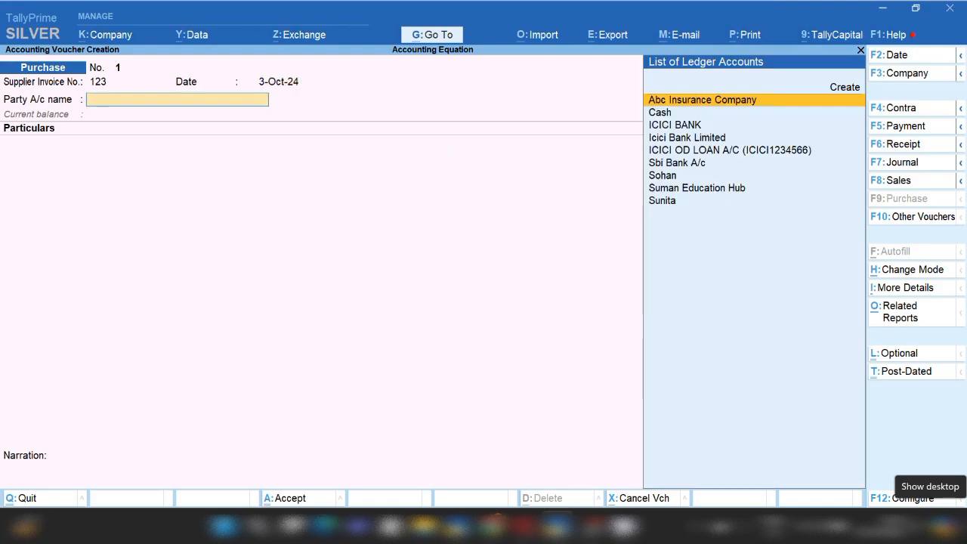
key(Return)
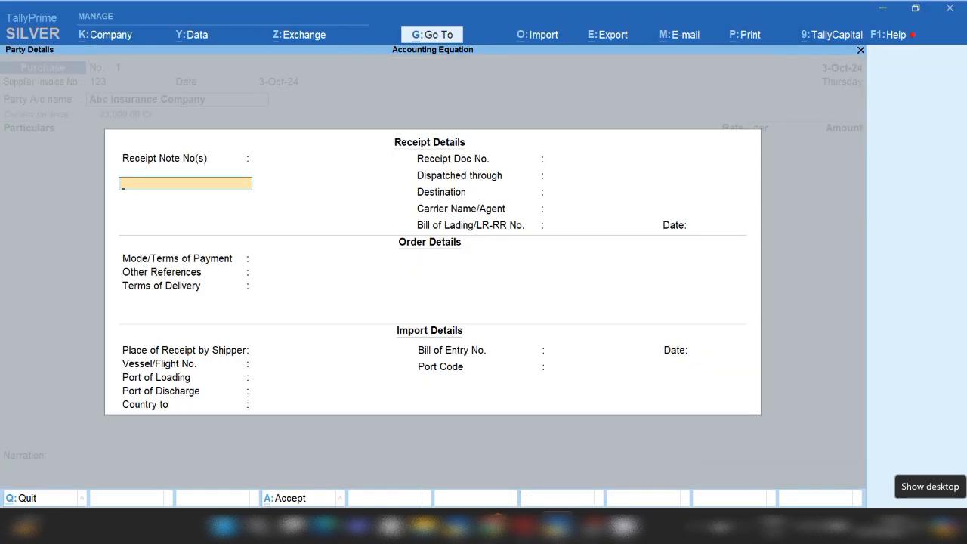
key(ctrl+a)
key(ctrl+a)
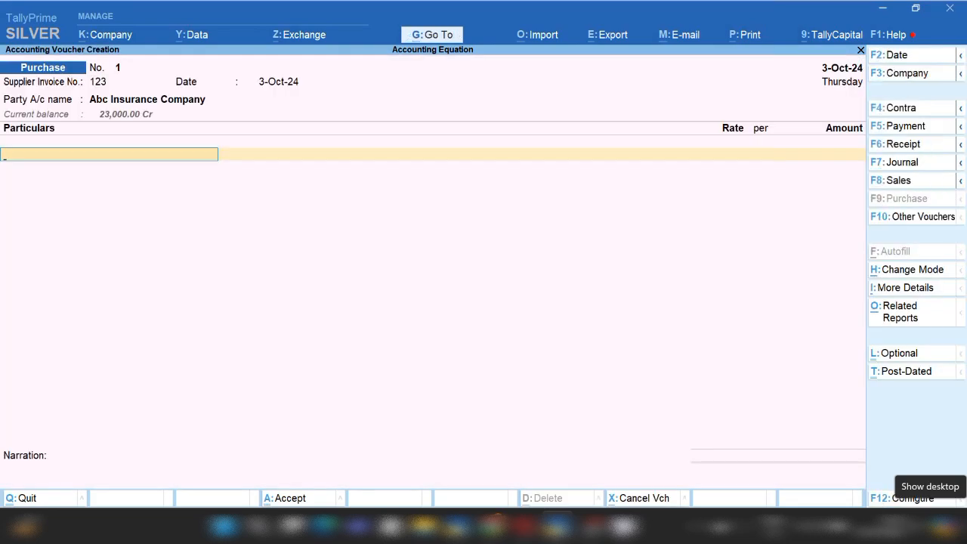
text(ins)
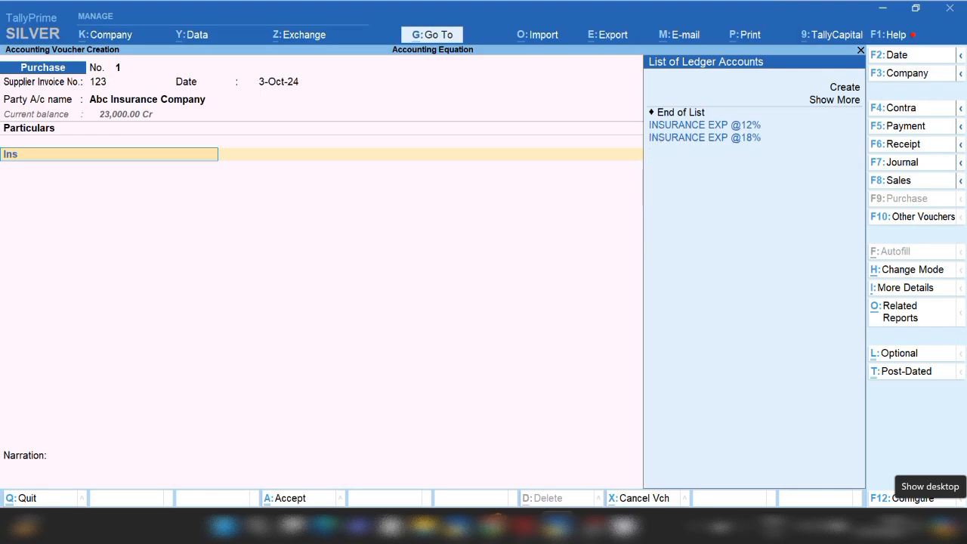
key(Return)
key(Return)
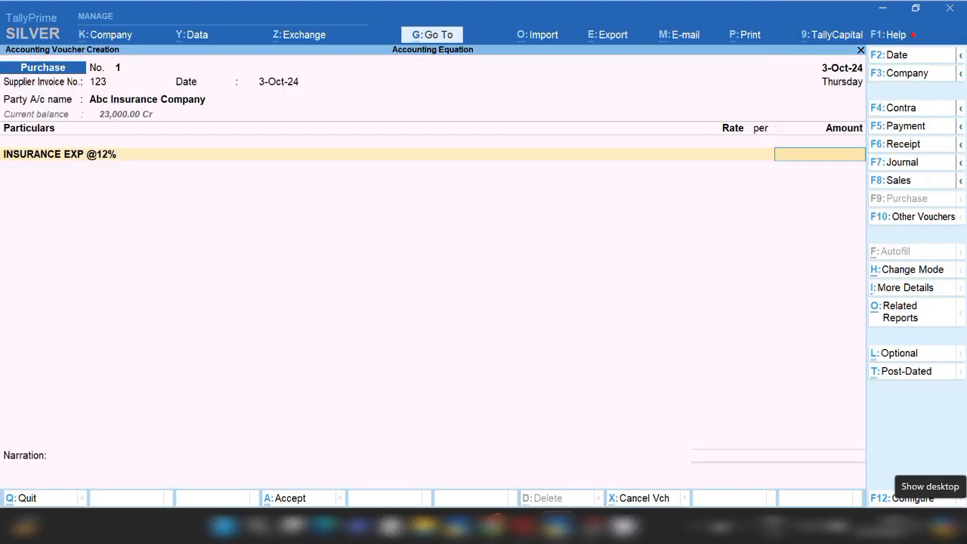
text(10000)
key(Return)
Classify the 12% insurance expense as Interstate Purchase Taxable.
text(Inte)
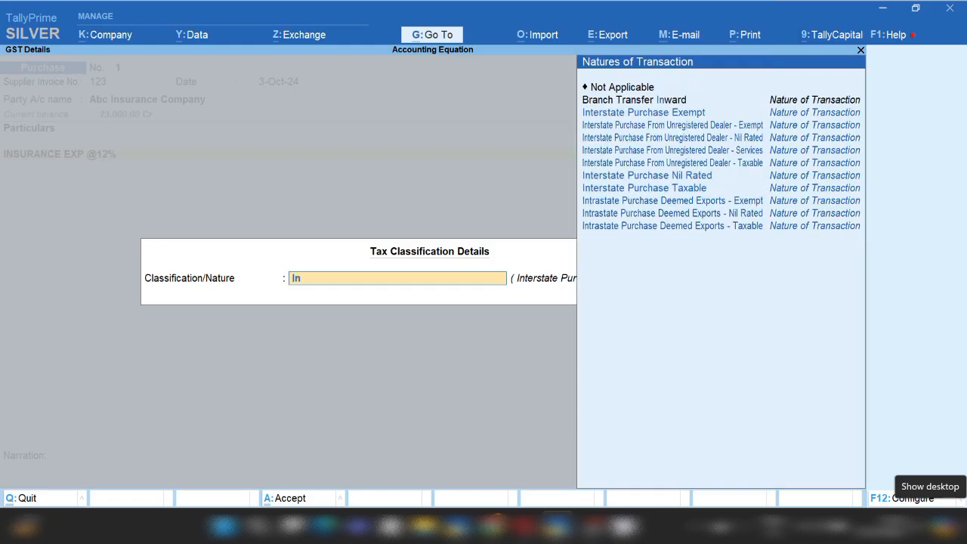
key(Down)
key(Down)
key(Down)
key(Down)
key(Down)
key(Down)
key(Return)
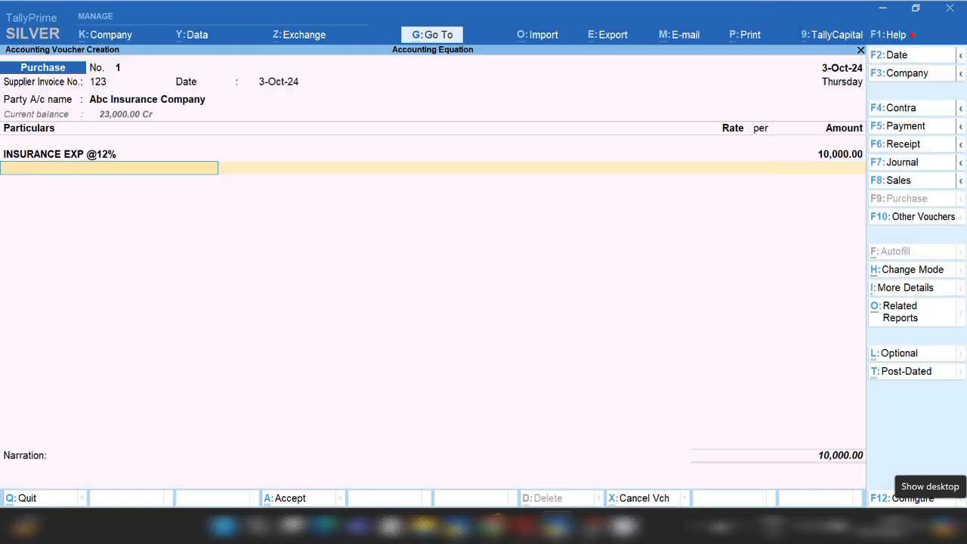
text(18)
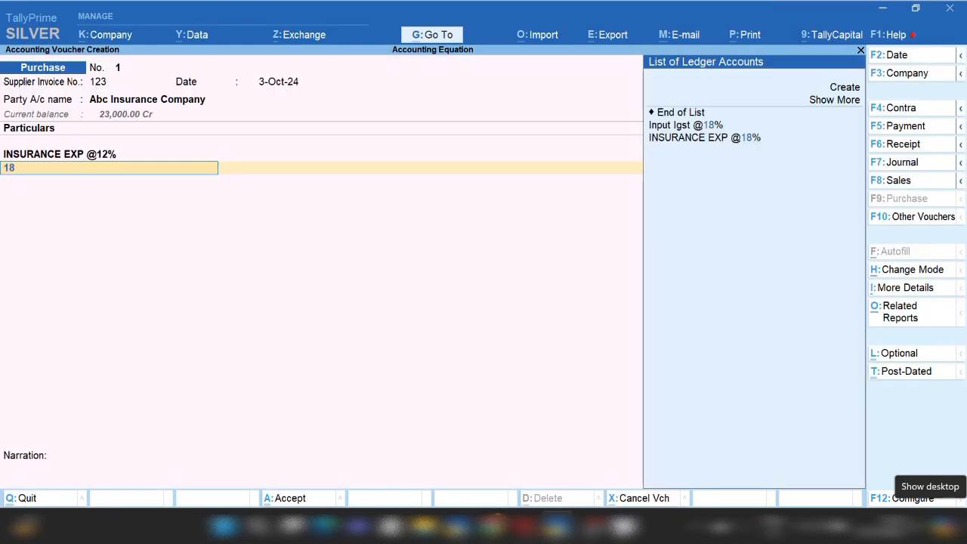
key(Down)
key(Down)
key(Return)
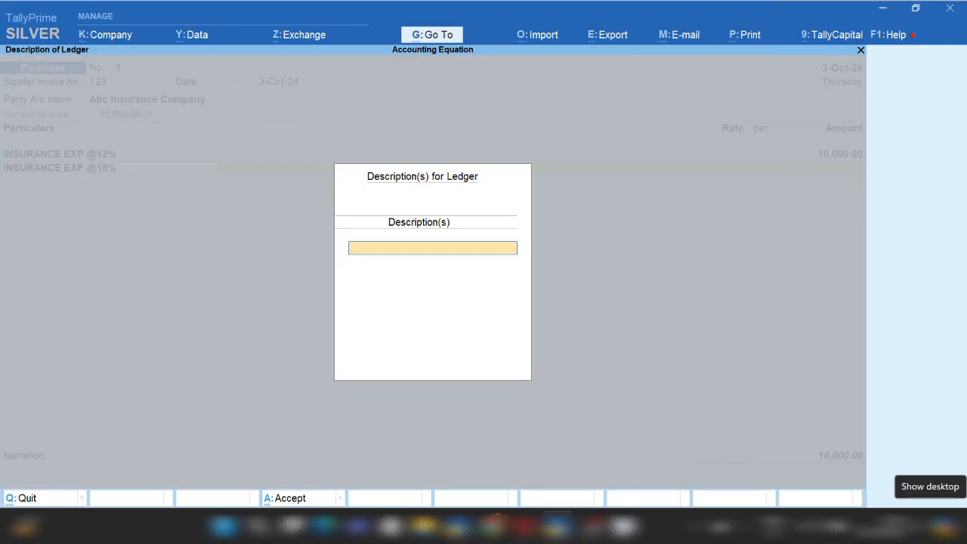
key(Return)
key(Return)
text(10000)
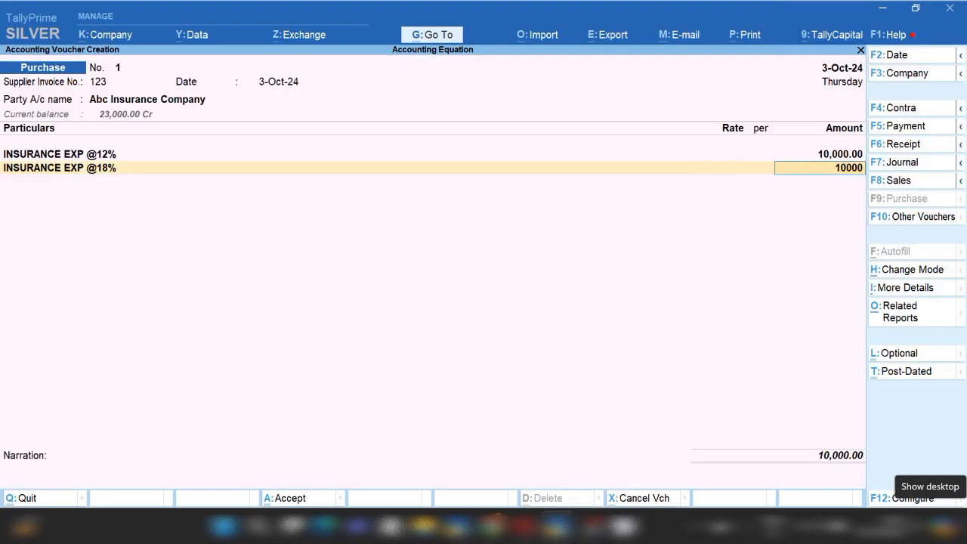
Classify the 18% insurance expense as Interstate Purchase Taxable.
key(Return)
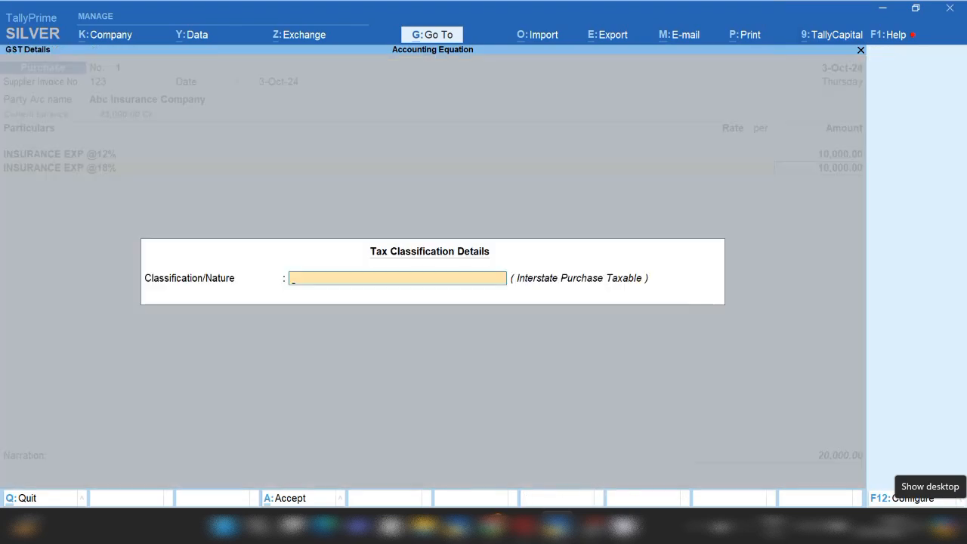
text(Inte)
key(Down)
key(Down)
key(Down)
key(Down)
key(Down)
key(Down)
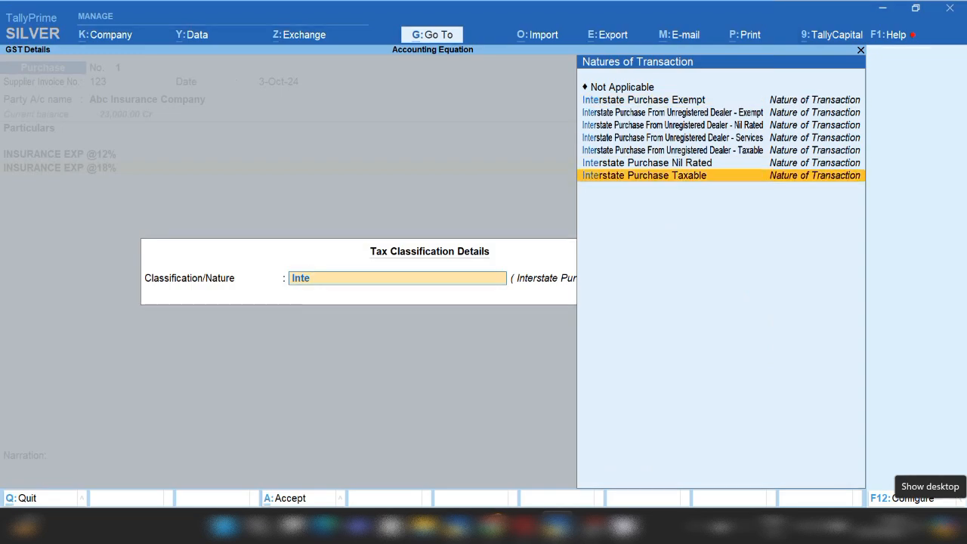
key(Return)
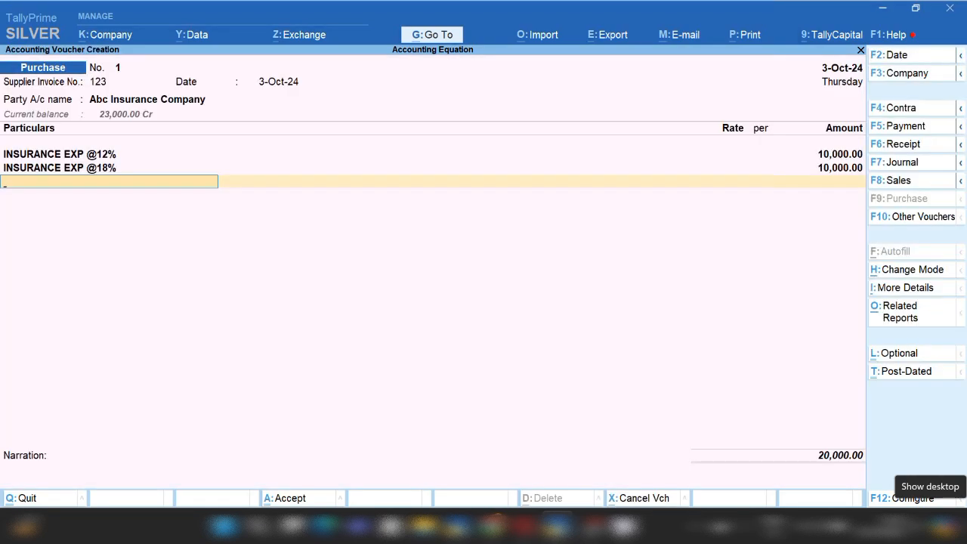
text(12)
key(Return)
key(Return)
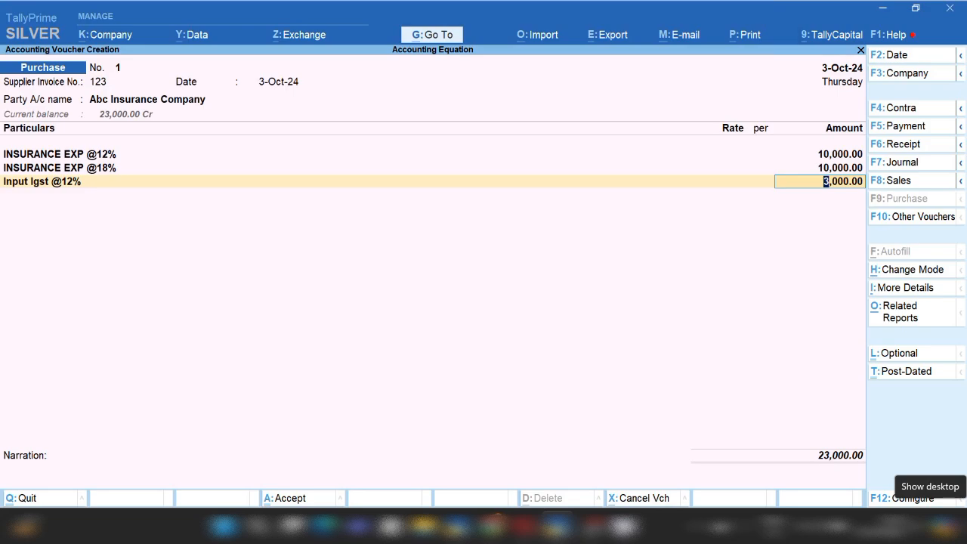
key(Return)
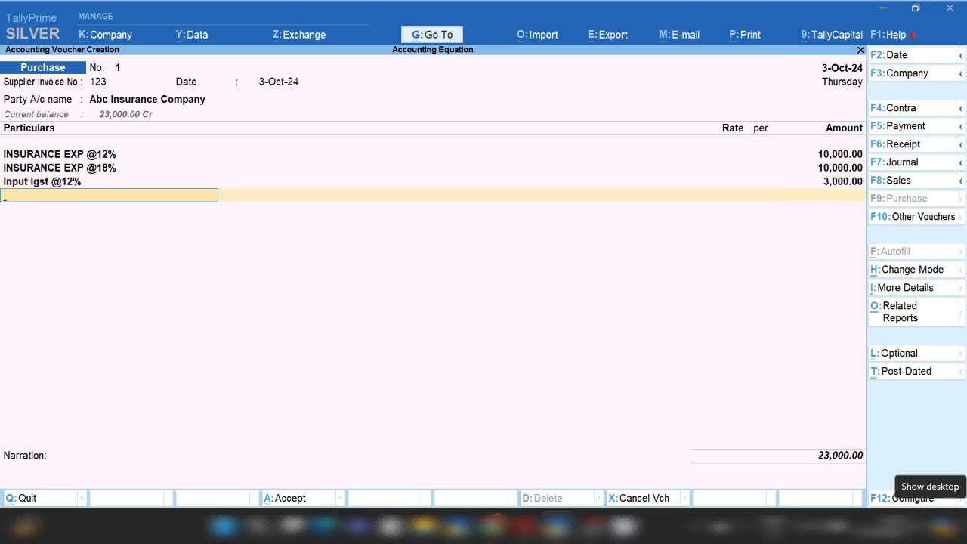
text(18)
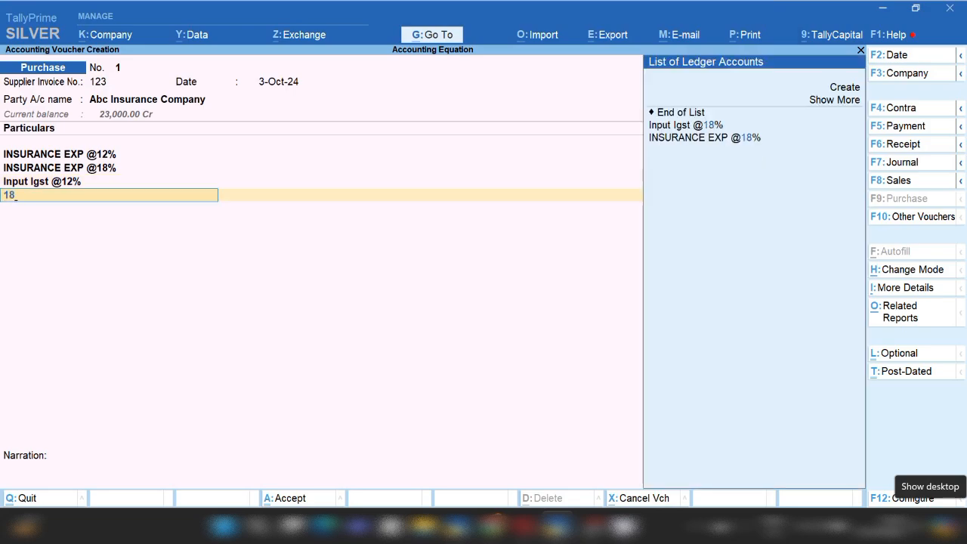
key(Return)
key(Return)
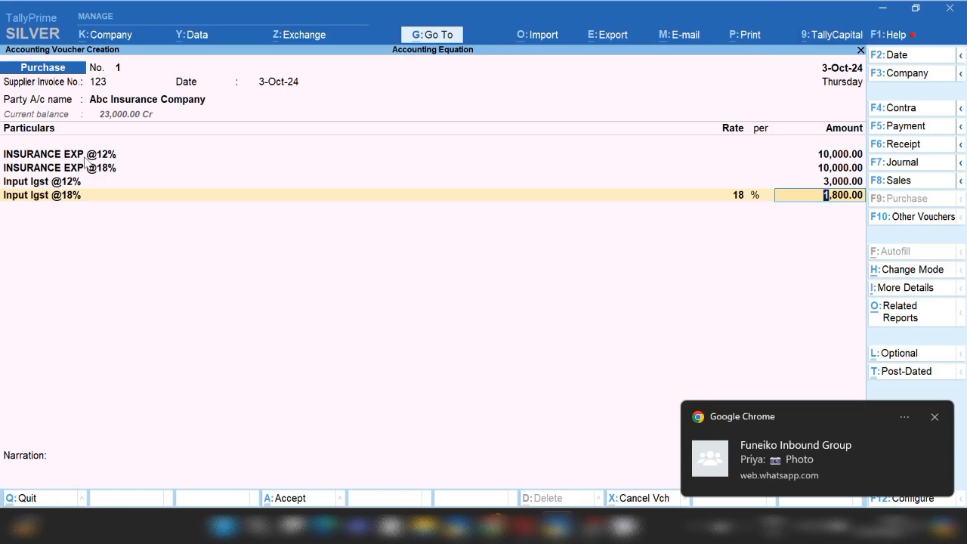
click(68, 182)
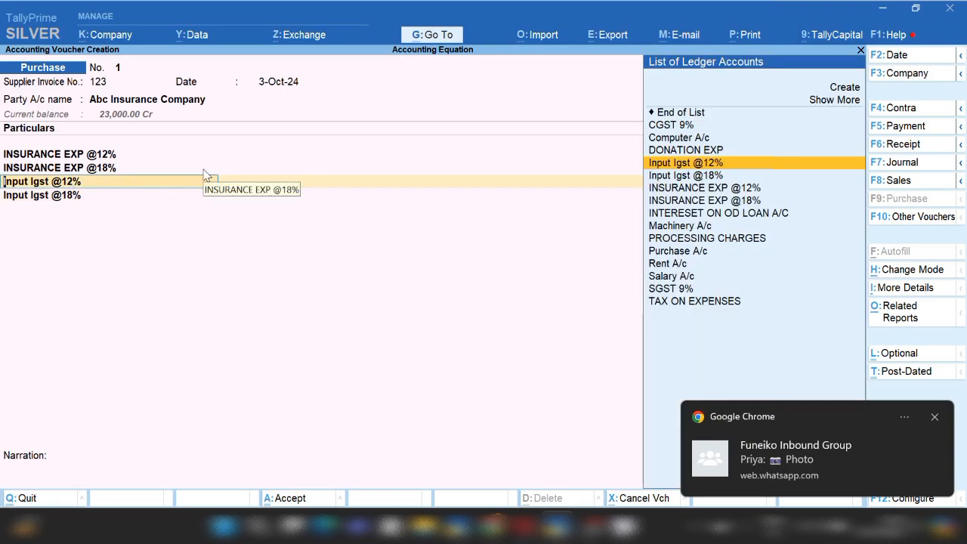
key(ctrl+Return)
key(Escape)
key(Escape)
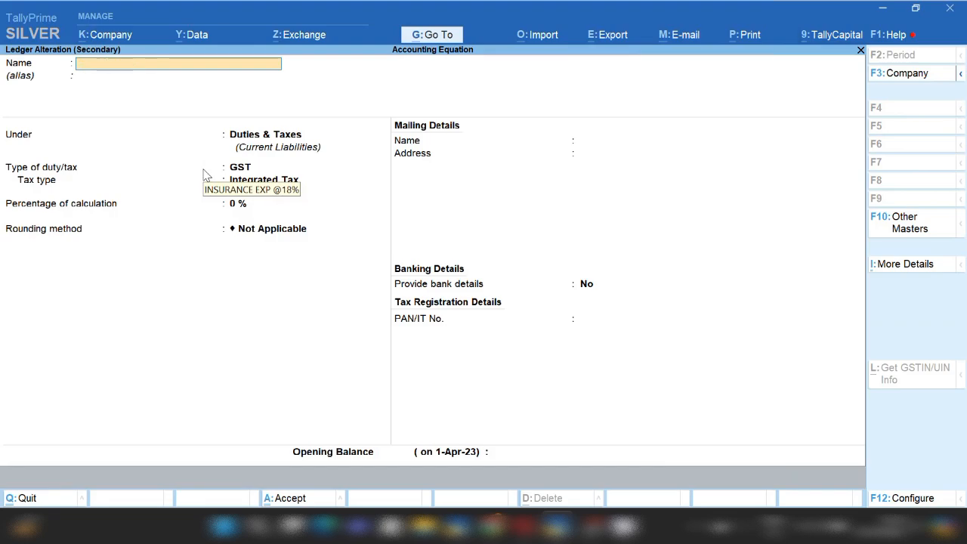
key(Return)
key(Return)
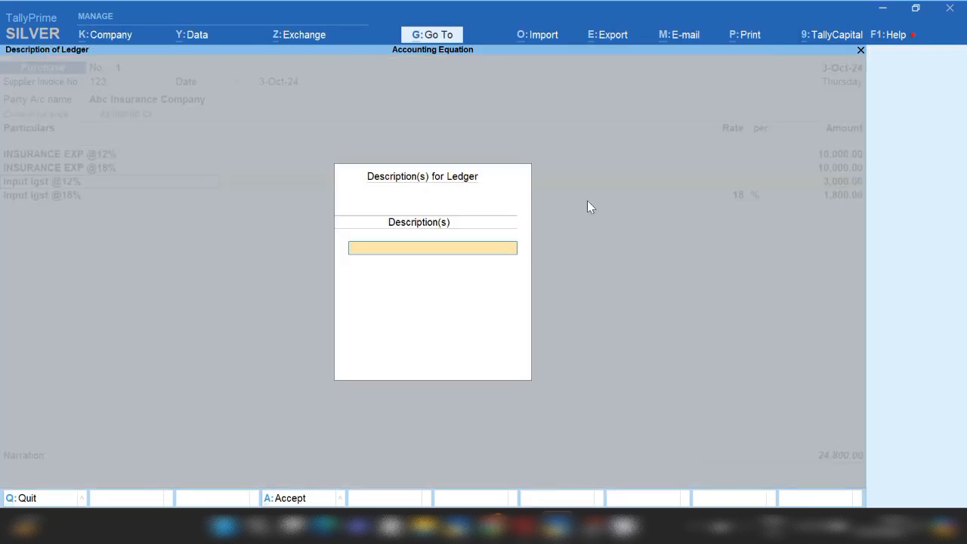
key(Return)
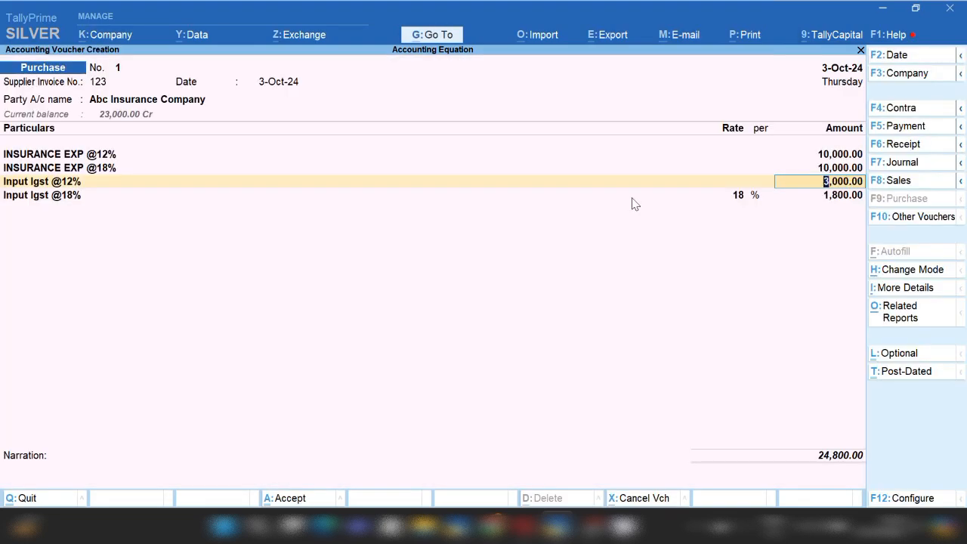
key(BackSpace)
key(ctrl+Return)
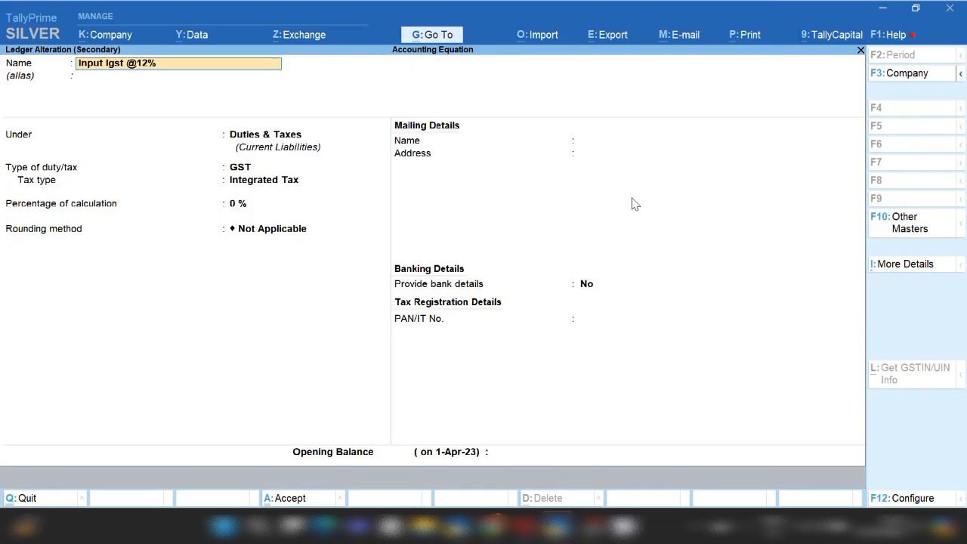
key(Escape)
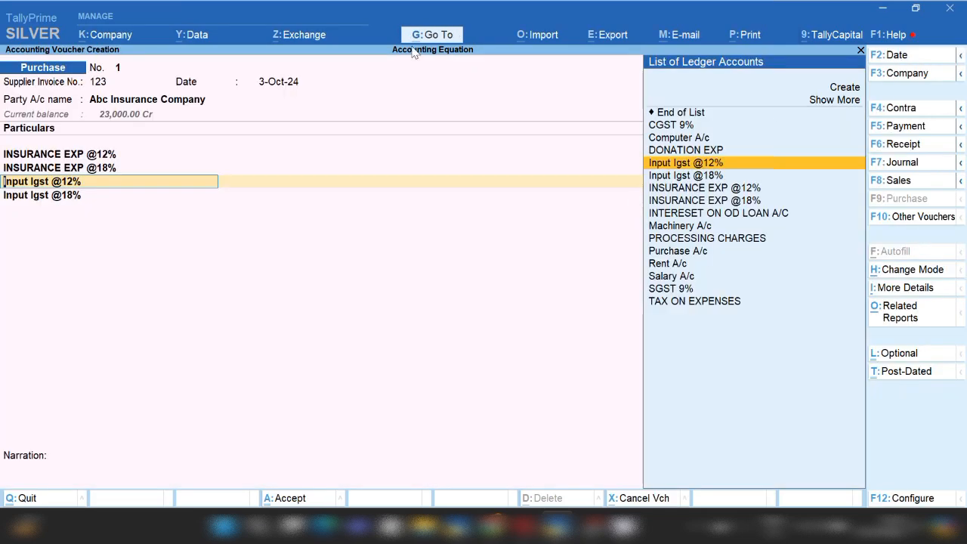
click(60, 195)
key(ctrl+Return)
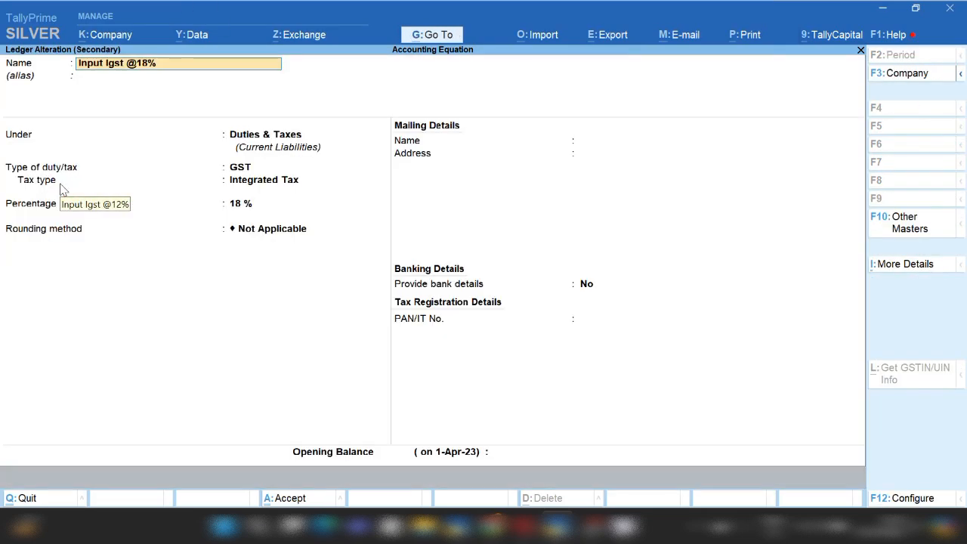
key(Escape)
key(Escape)
key(y)
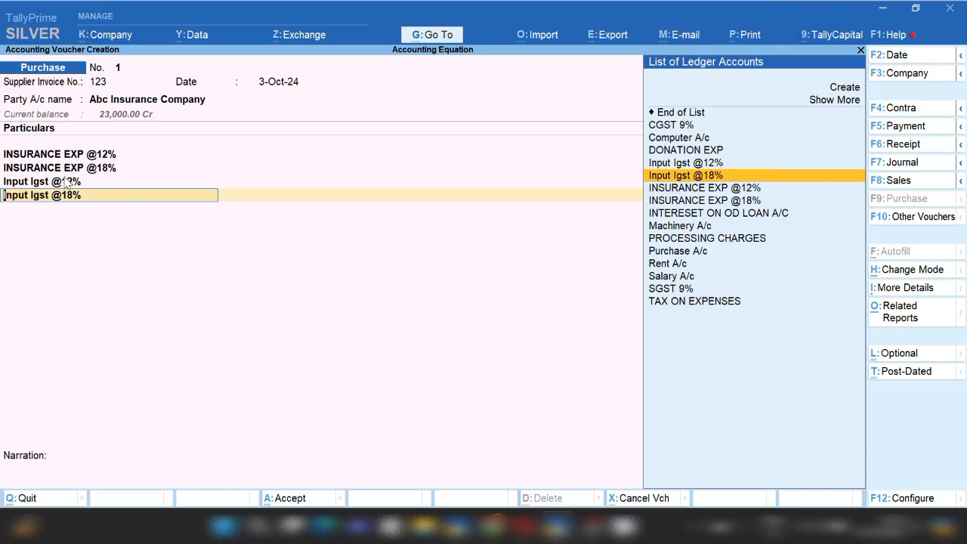
click(65, 183)
key(ctrl+Return)
key(Return)
key(Return)
key(Return)
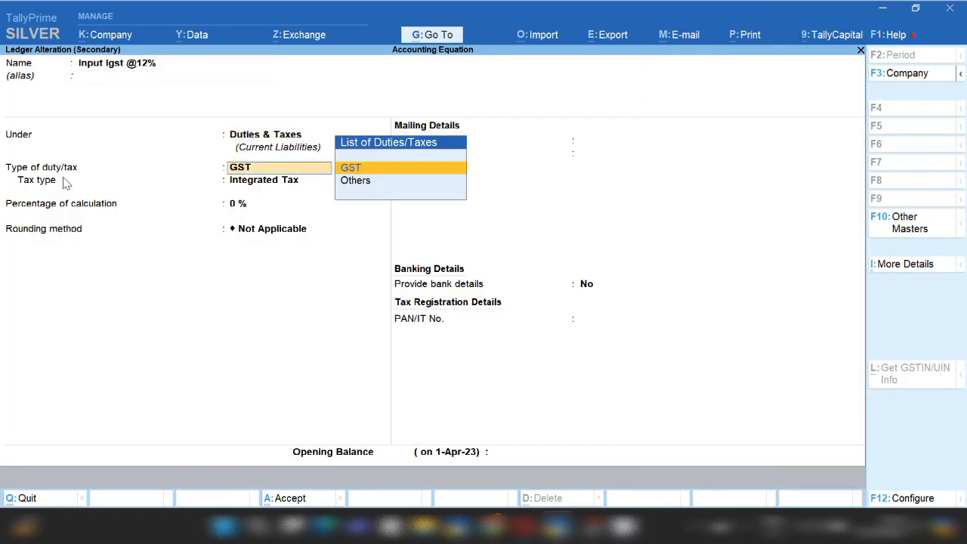
key(Return)
key(Return)
text(12)
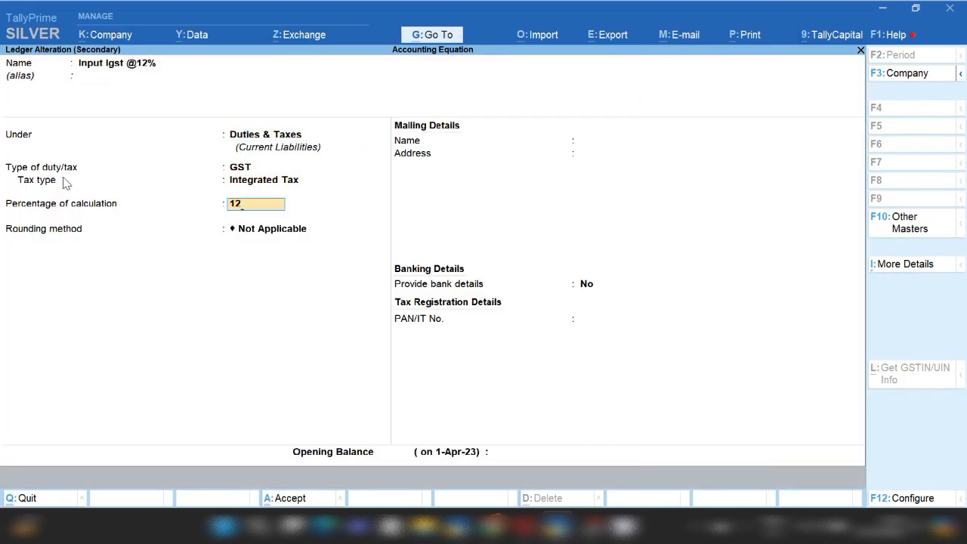
key(Return)
key(Return)
key(Return)
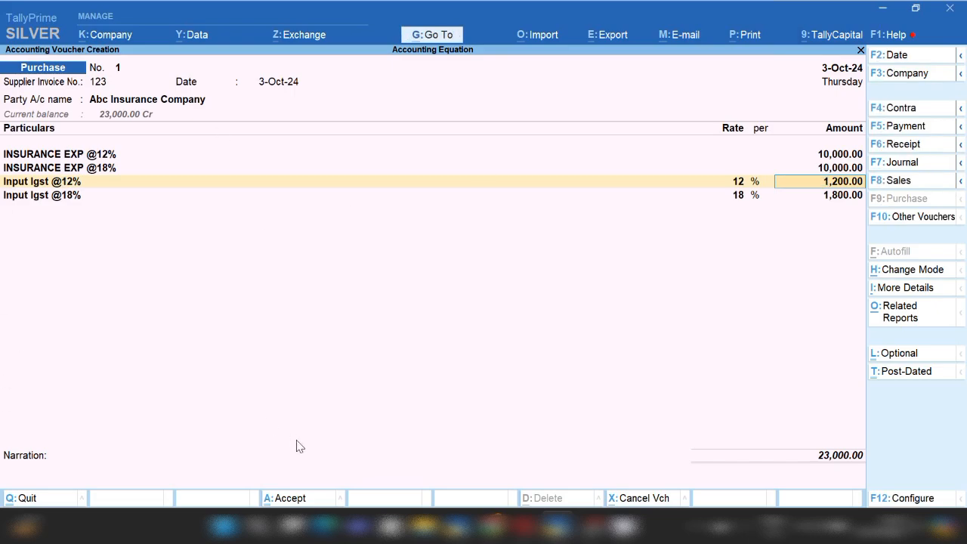
click(287, 499)
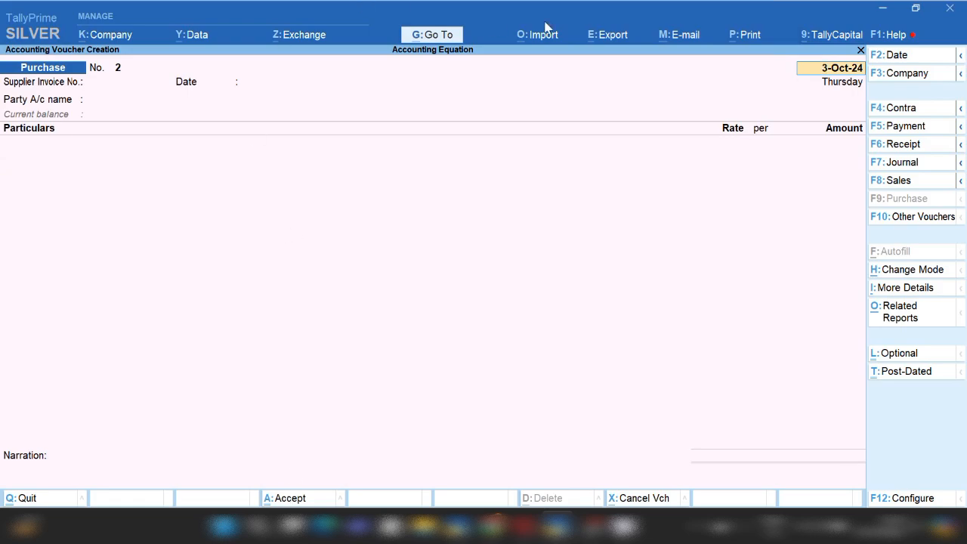
Open the Balance Sheet and drill into Current Liabilities to examine the Duties & Taxes and Sundry Creditors balances.
click(437, 35)
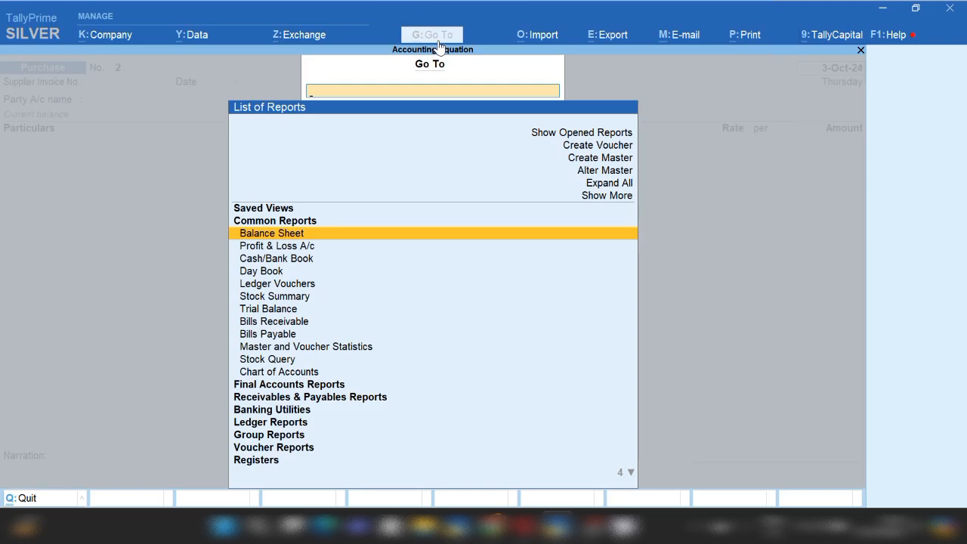
key(Return)
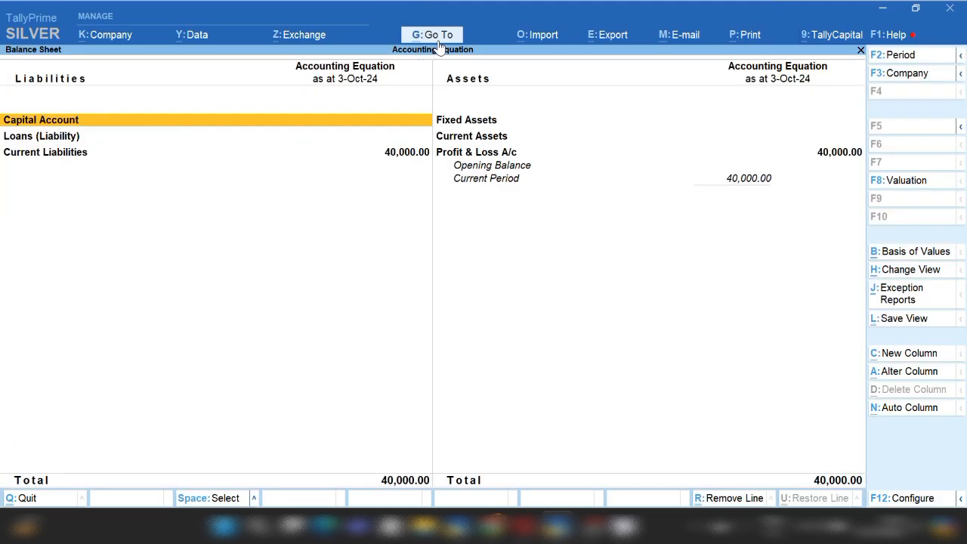
key(Down)
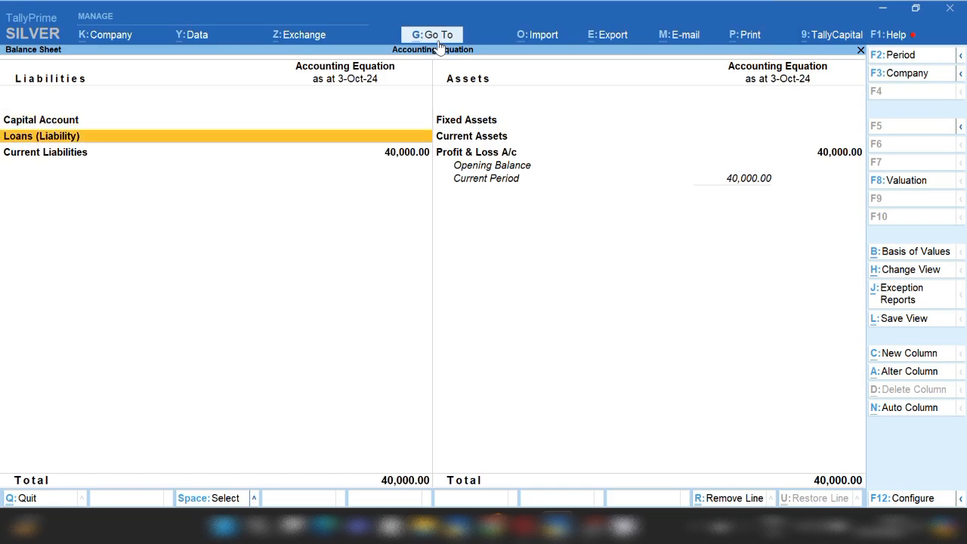
key(Down)
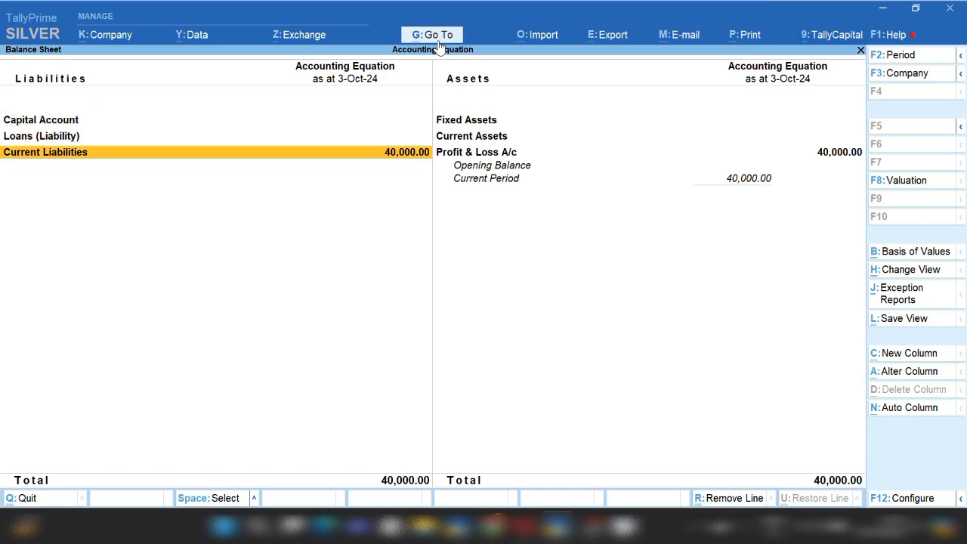
key(Return)
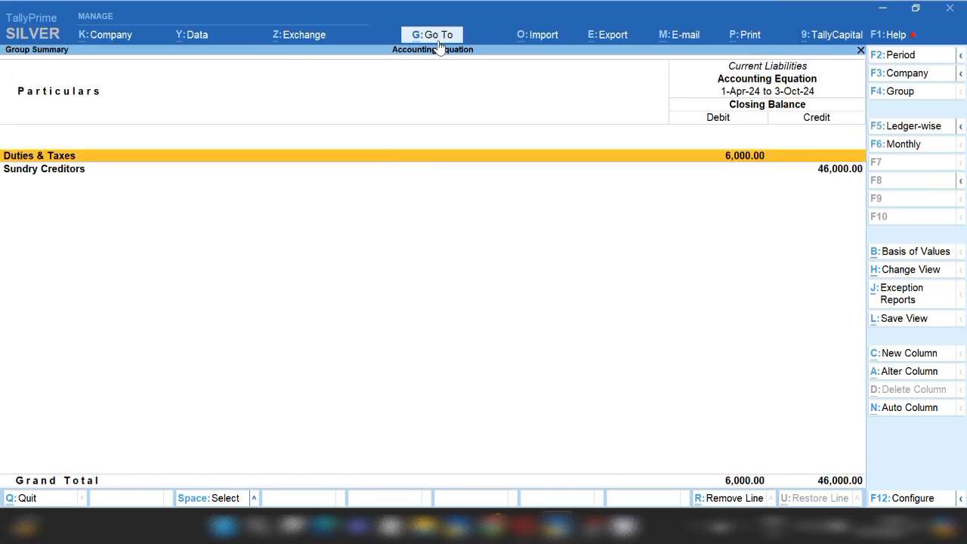
key(Down)
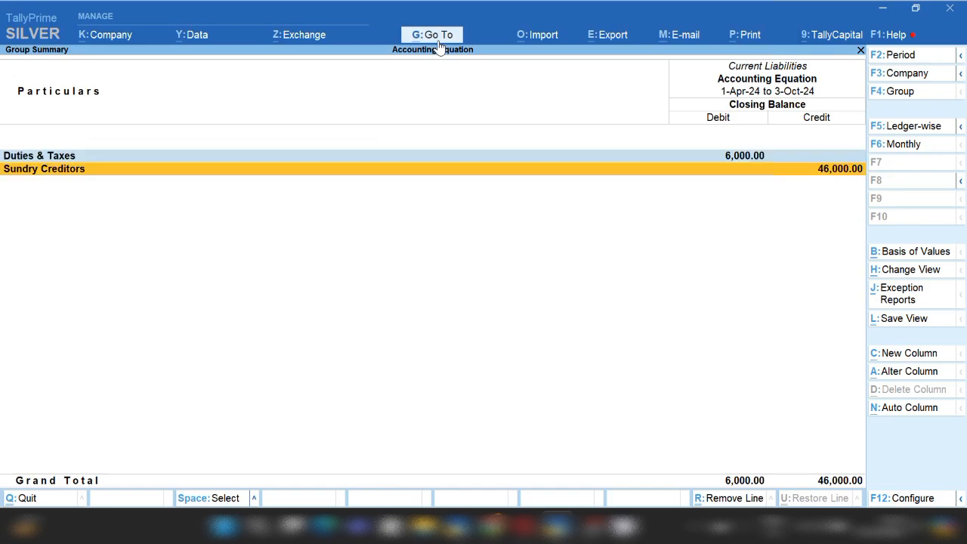